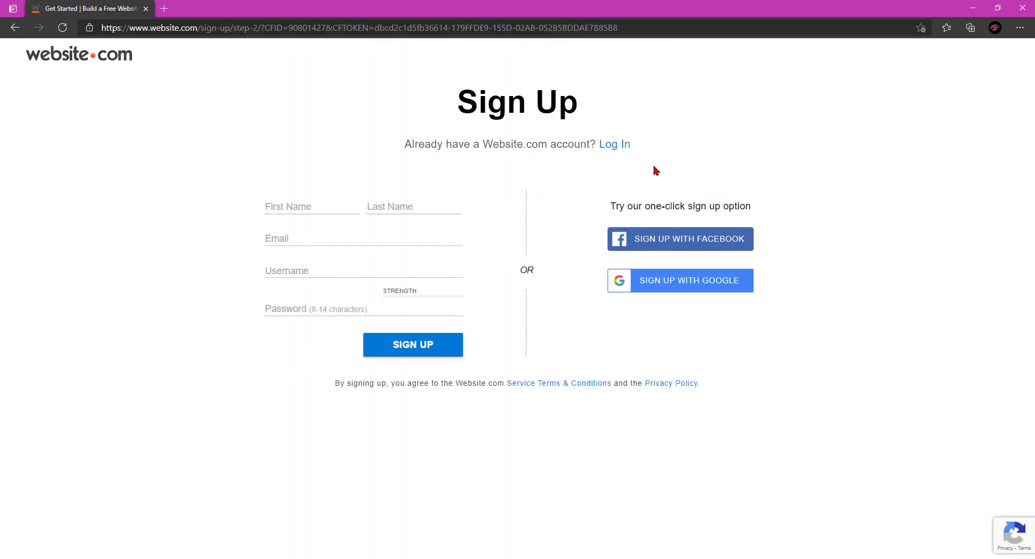
{"action": "left_click", "coordinate": [693, 287]}
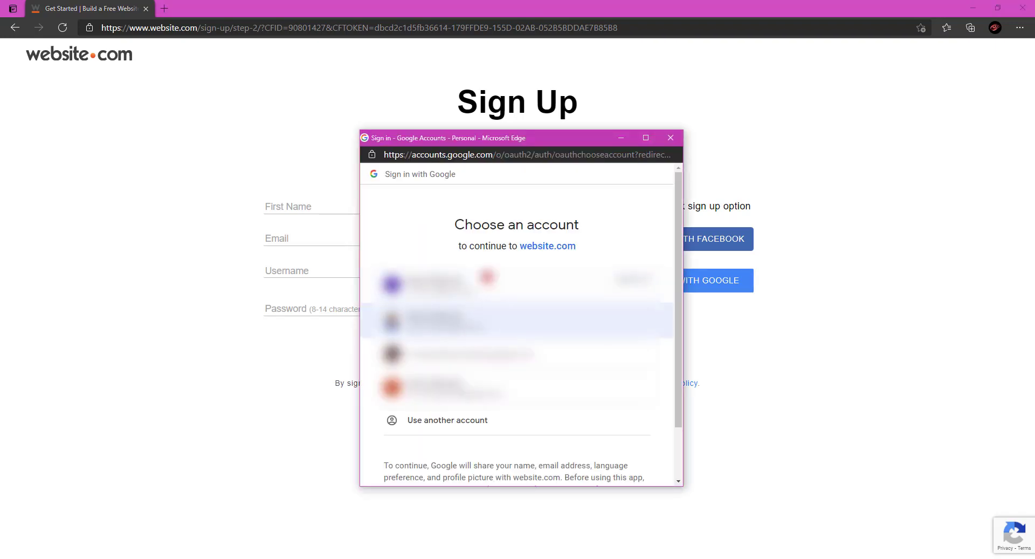
{"action": "left_click", "coordinate": [671, 138]}
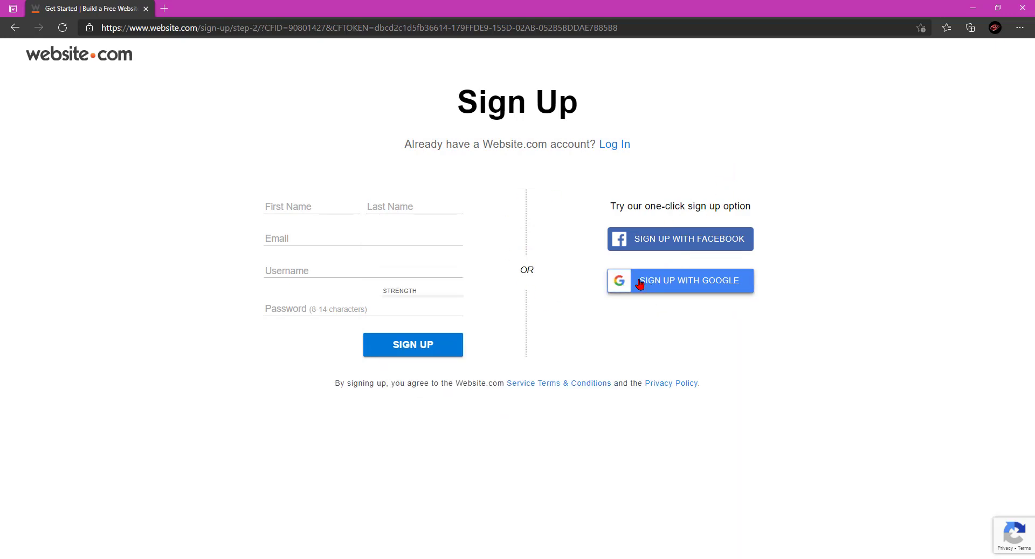
{"action": "left_click", "coordinate": [340, 206]}
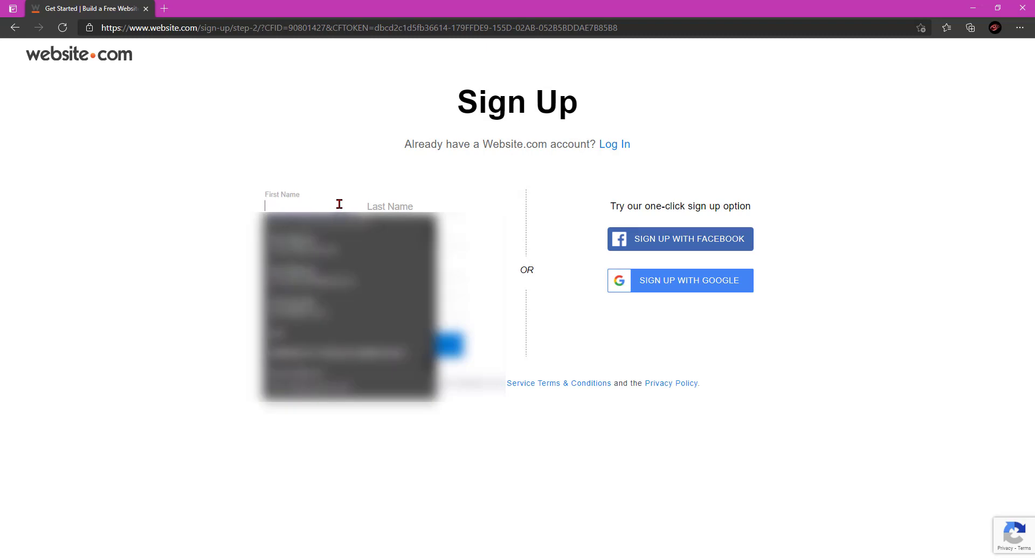
{"action": "left_click", "coordinate": [316, 194]}
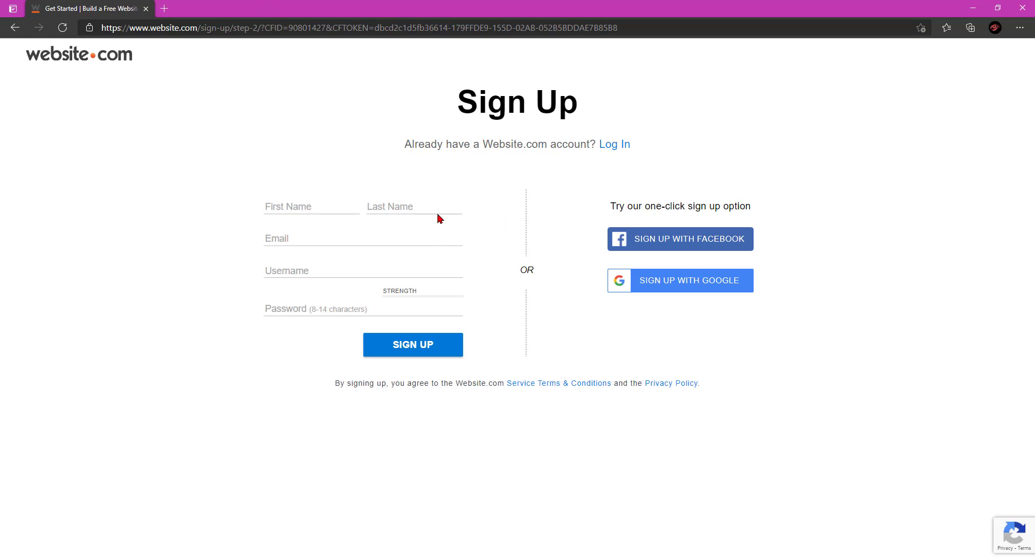
Step: Log in with the existing account and save the account password in the browser
{"action": "left_click", "coordinate": [623, 144]}
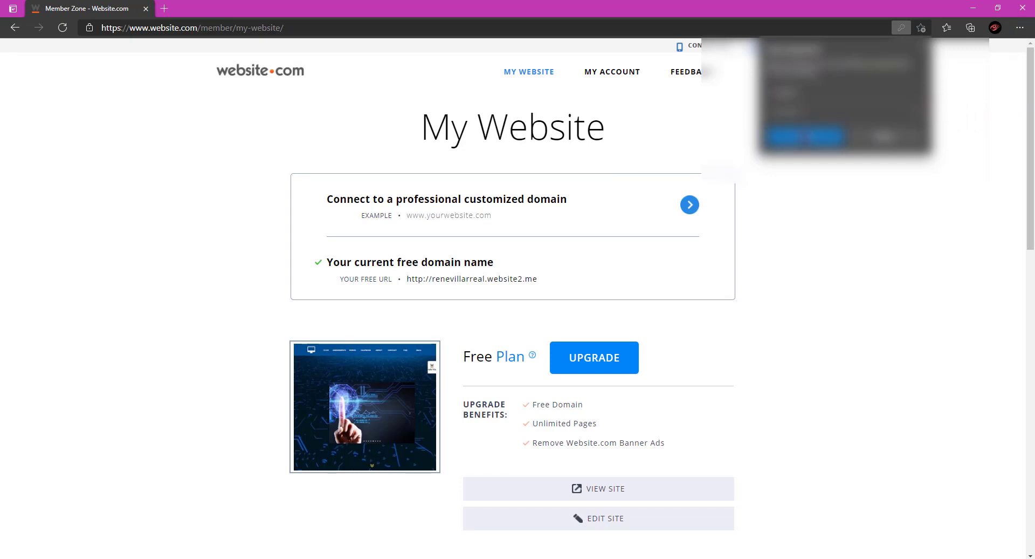
{"action": "left_click", "coordinate": [803, 136]}
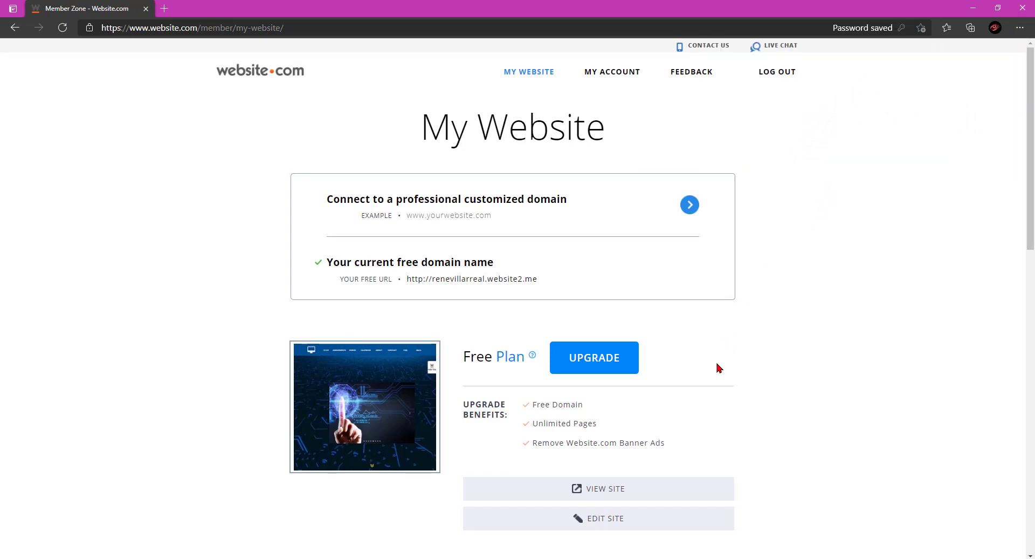
Step: Open the existing free-plan site in the website editor
{"action": "scroll", "coordinate": [710, 385], "scroll_direction": "down", "scroll_amount": 3}
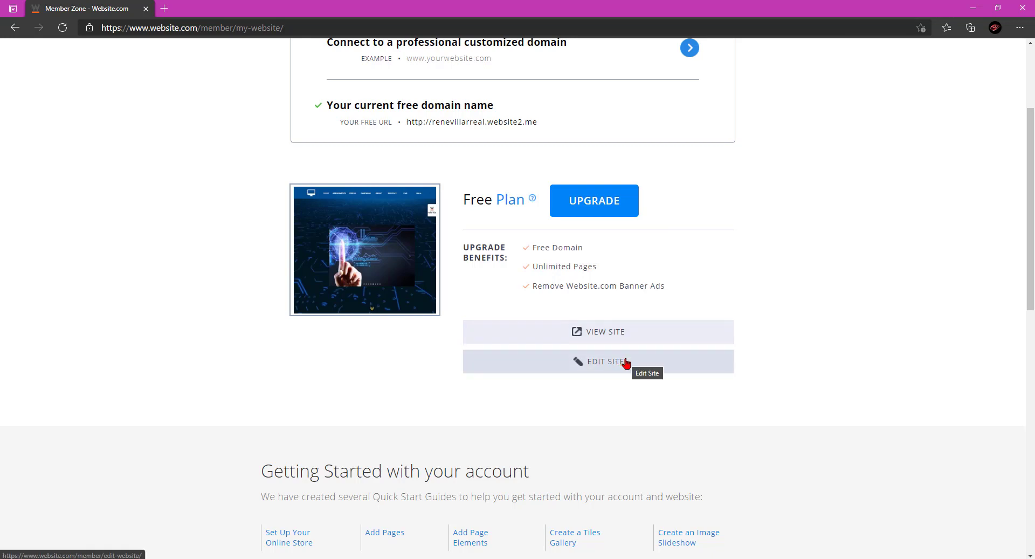
{"action": "left_click", "coordinate": [626, 364]}
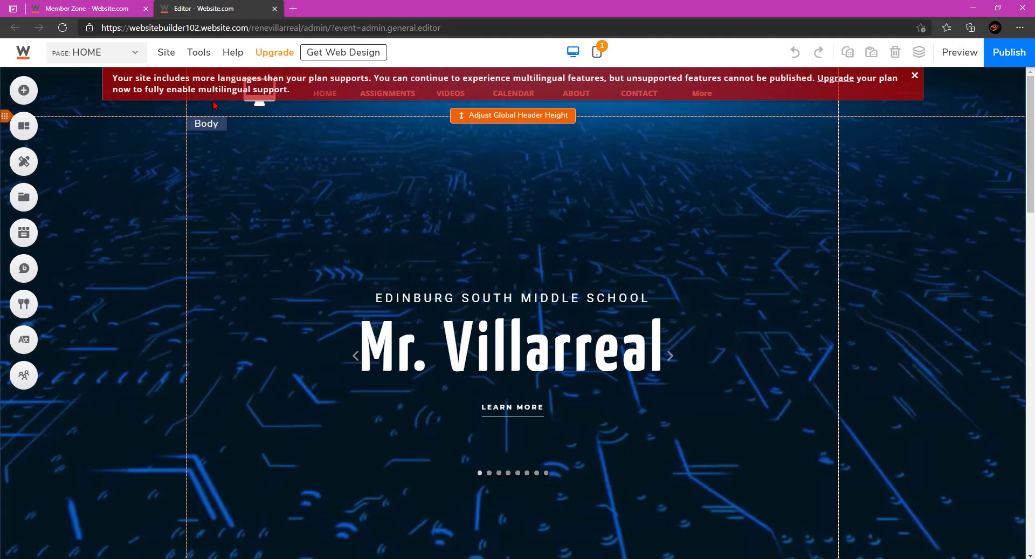
{"action": "left_click", "coordinate": [168, 55]}
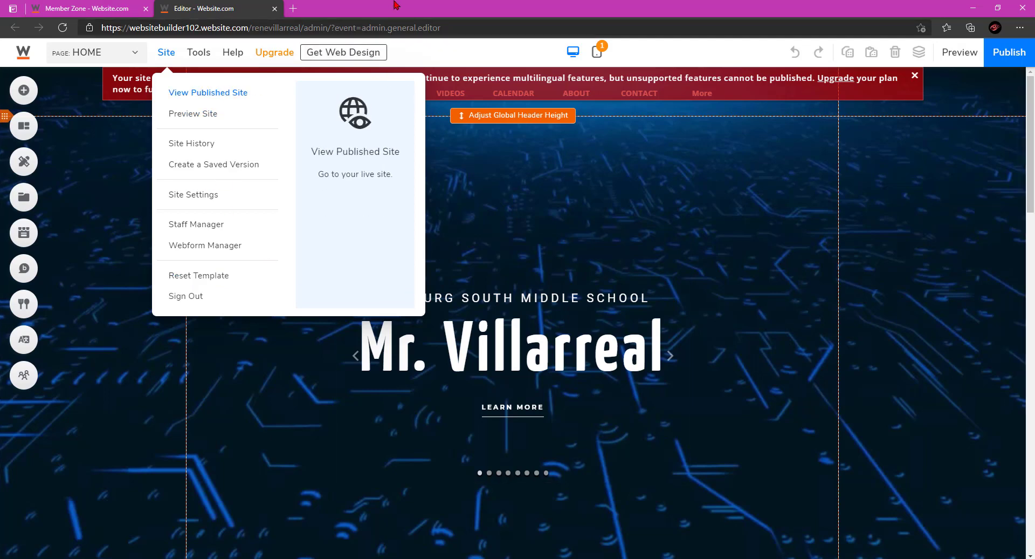
{"action": "left_click", "coordinate": [376, 24]}
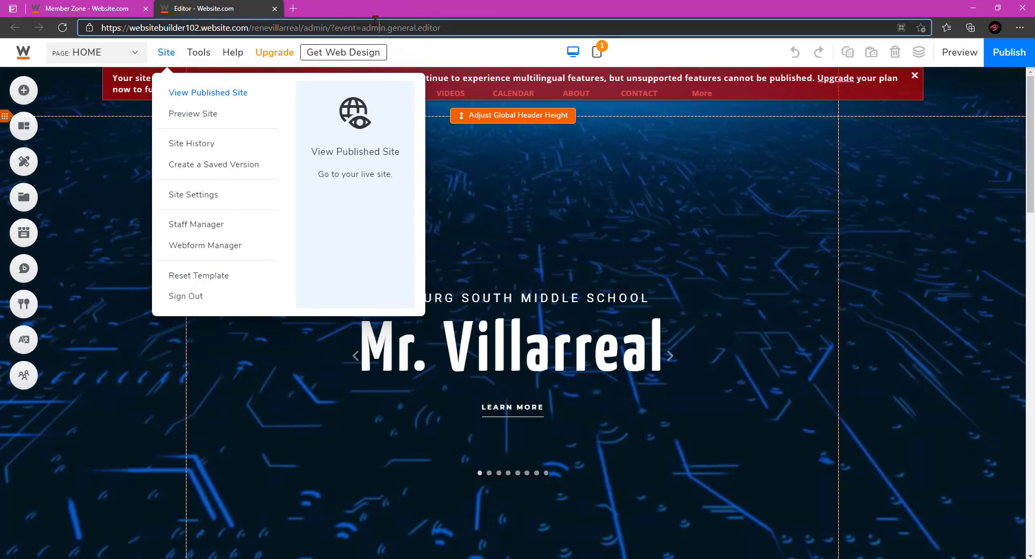
{"action": "left_click", "coordinate": [481, 43]}
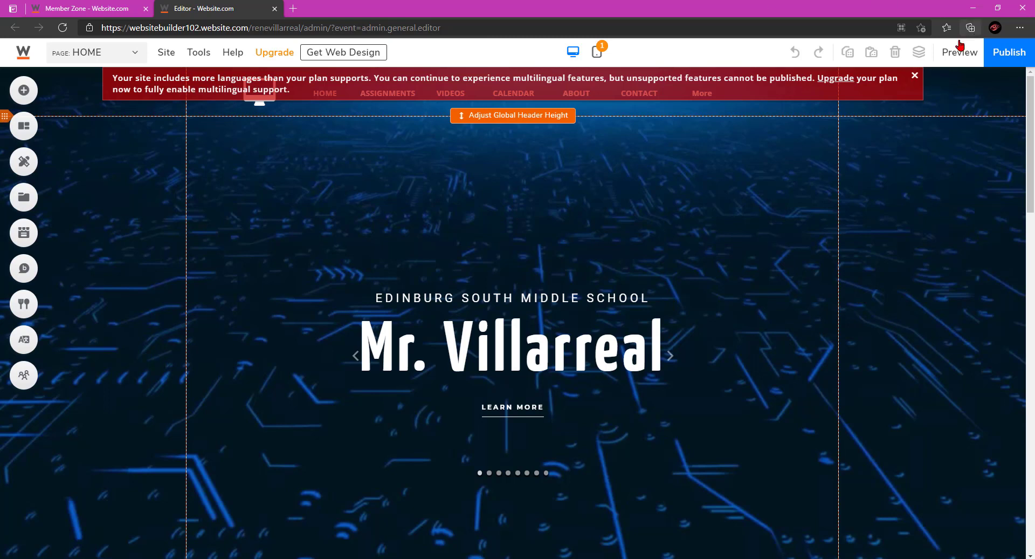
Step: Dismiss the multilingual support notice and view the actions available for the monitor icon in the header
{"action": "left_click", "coordinate": [915, 76]}
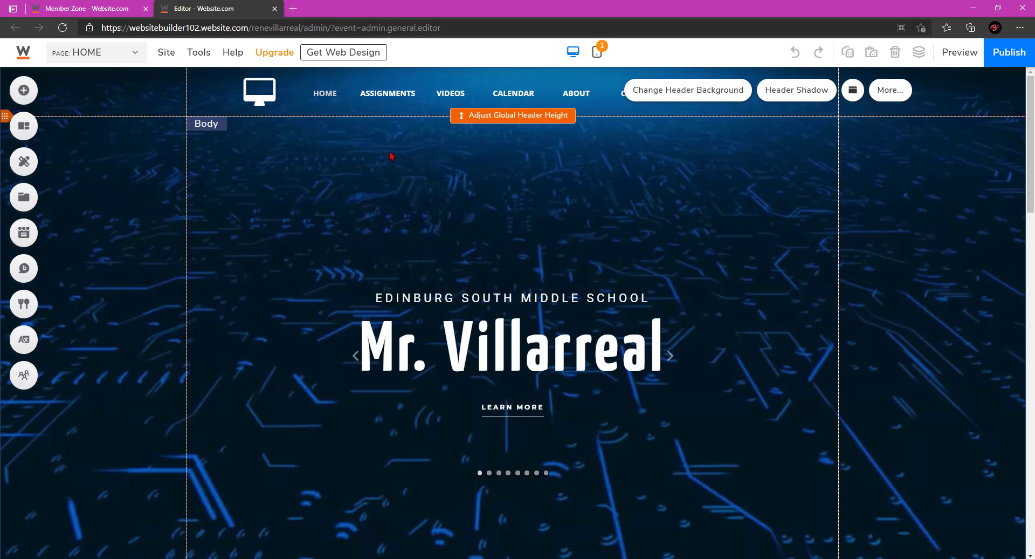
{"action": "left_click", "coordinate": [264, 96]}
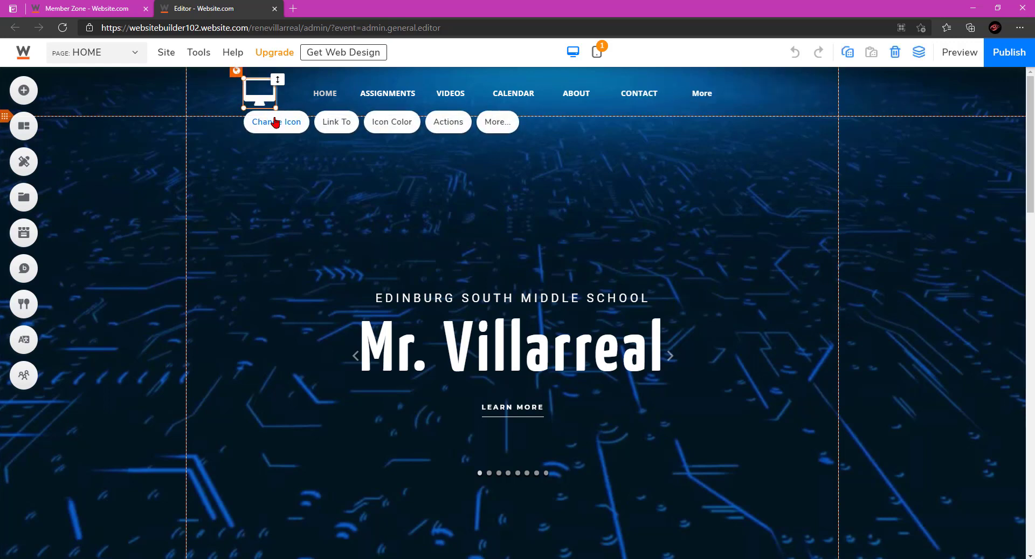
{"action": "left_click", "coordinate": [455, 123]}
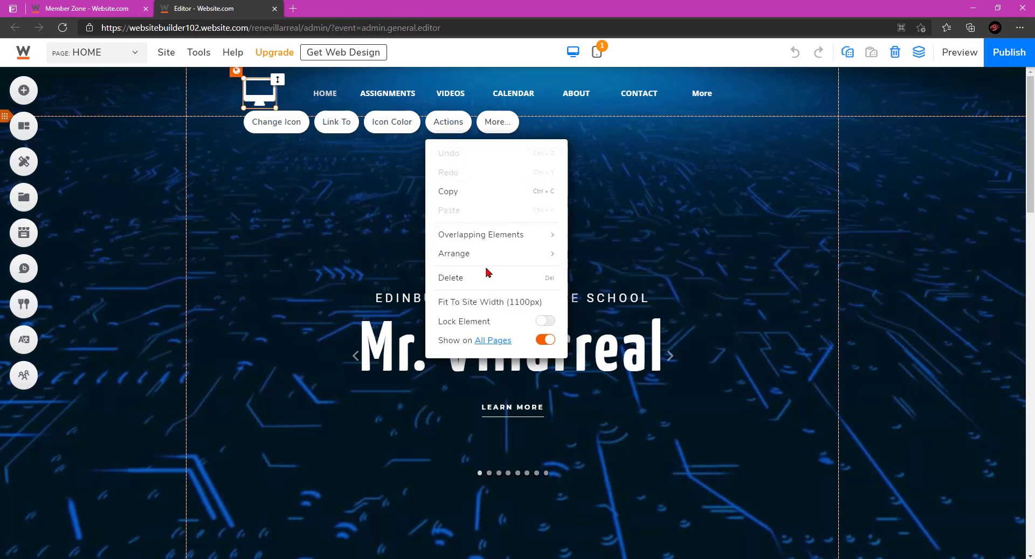
{"action": "mouse_move", "coordinate": [472, 235]}
{"action": "left_click", "coordinate": [225, 95]}
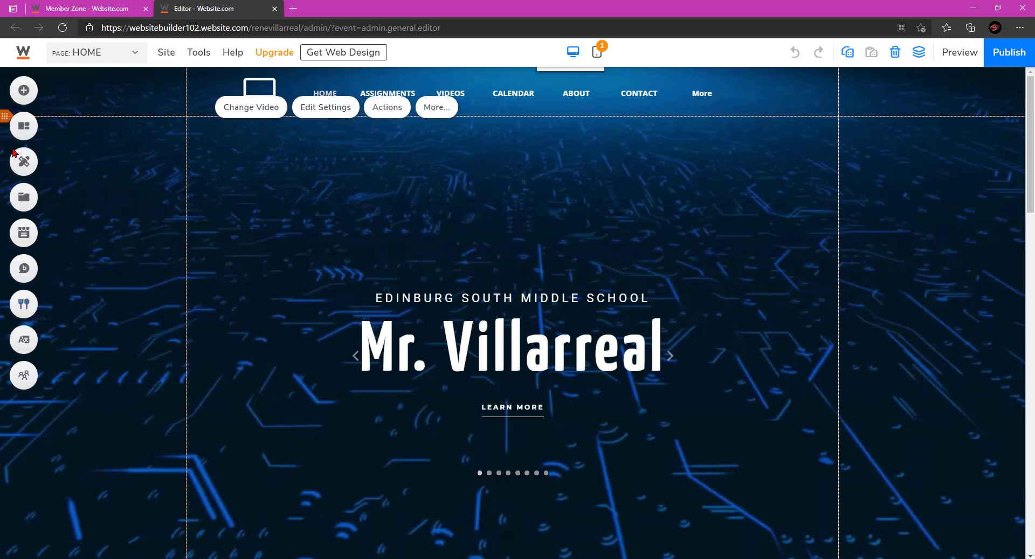
Step: Add the Portfolio card design with two side-by-side captioned images, forest and seal, to the home page beneath the hero section
{"action": "left_click", "coordinate": [20, 92]}
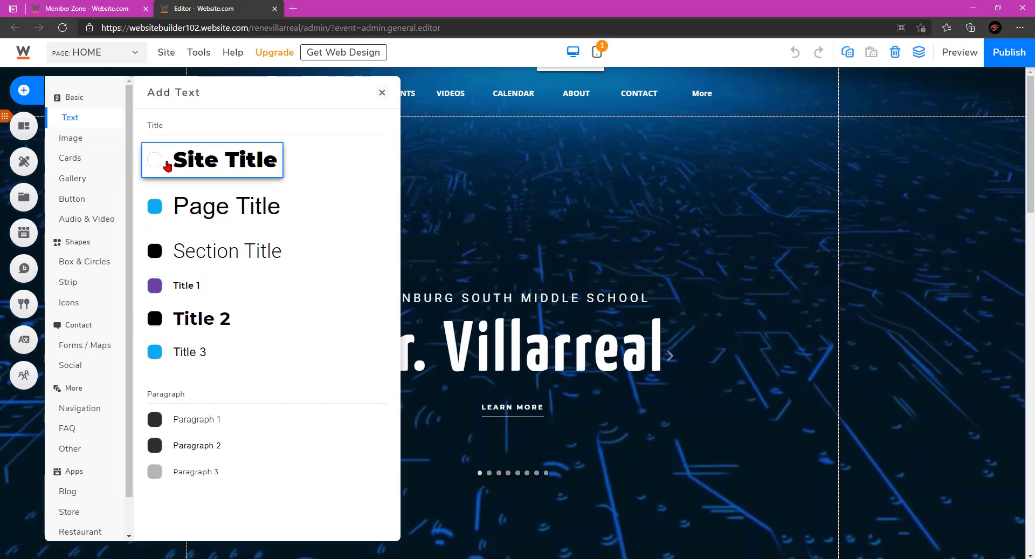
{"action": "left_click", "coordinate": [91, 142]}
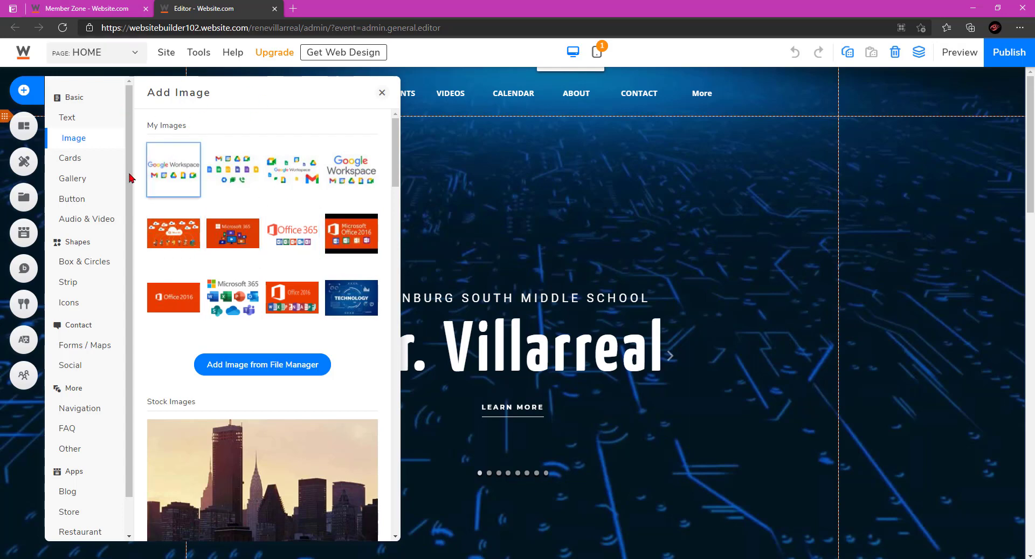
{"action": "left_click", "coordinate": [76, 158]}
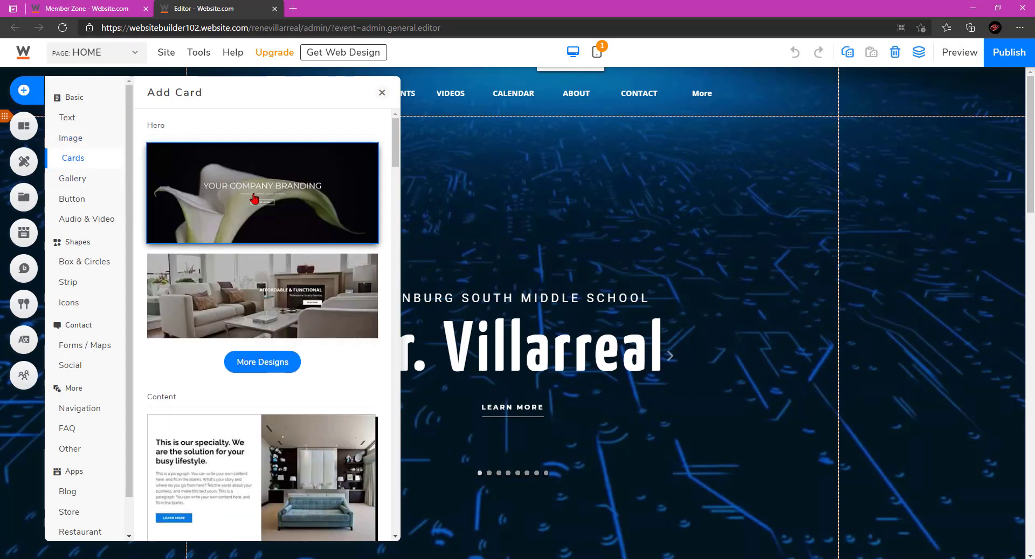
{"action": "scroll", "coordinate": [258, 200], "scroll_direction": "down", "scroll_amount": 12}
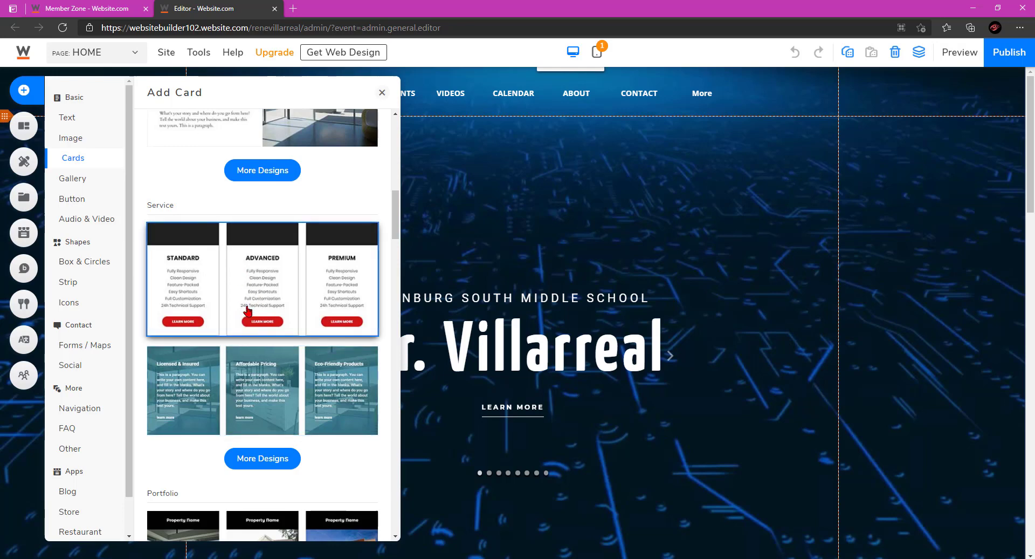
{"action": "scroll", "coordinate": [248, 310], "scroll_direction": "down", "scroll_amount": 5}
{"action": "scroll", "coordinate": [261, 305], "scroll_direction": "down", "scroll_amount": 5}
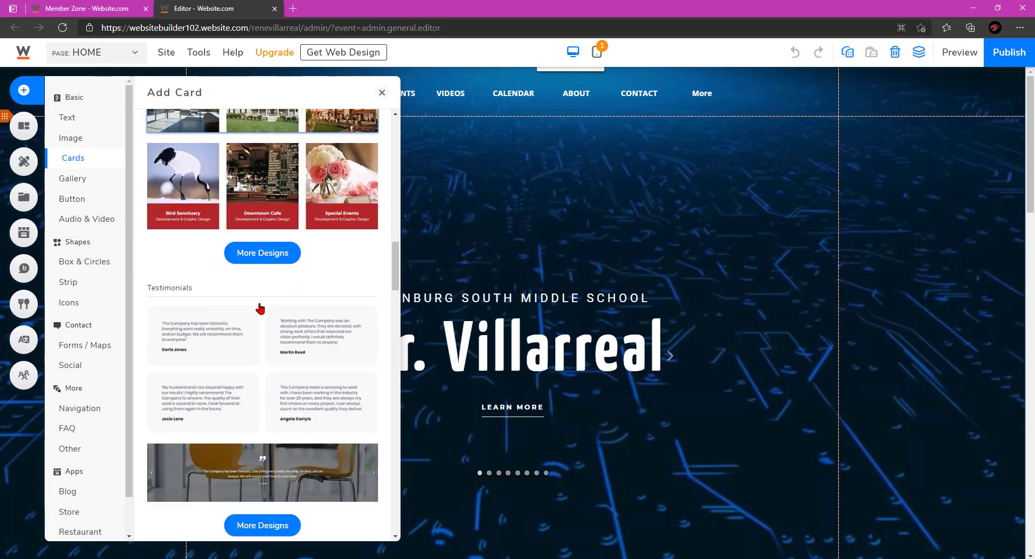
{"action": "left_click", "coordinate": [263, 187]}
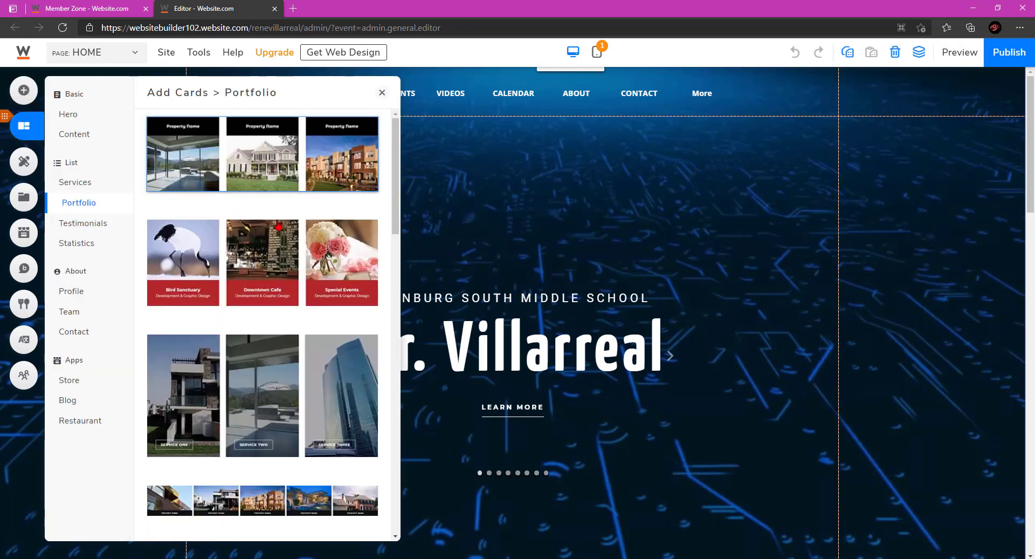
{"action": "scroll", "coordinate": [275, 232], "scroll_direction": "down", "scroll_amount": 6}
{"action": "scroll", "coordinate": [270, 237], "scroll_direction": "down", "scroll_amount": 12}
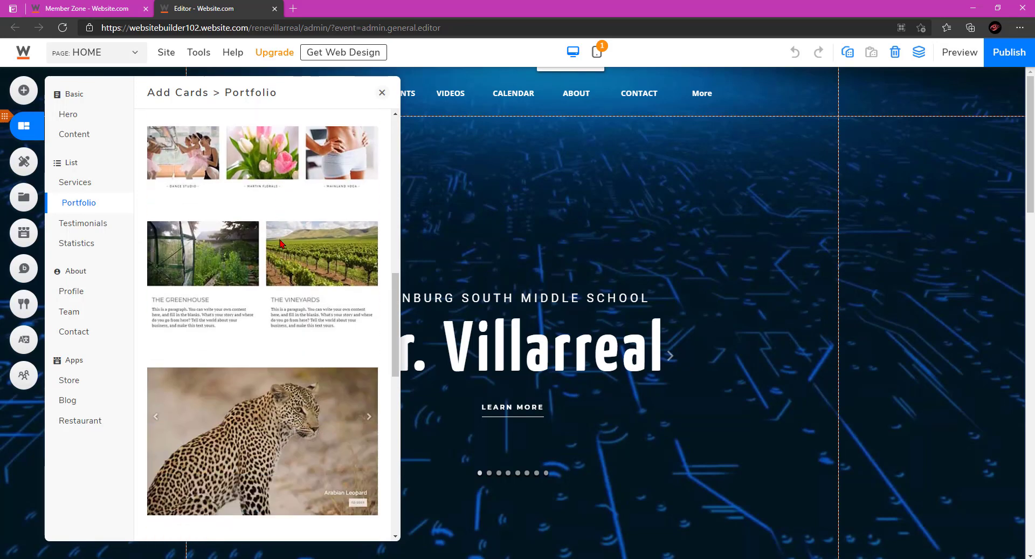
{"action": "scroll", "coordinate": [260, 223], "scroll_direction": "down", "scroll_amount": 5}
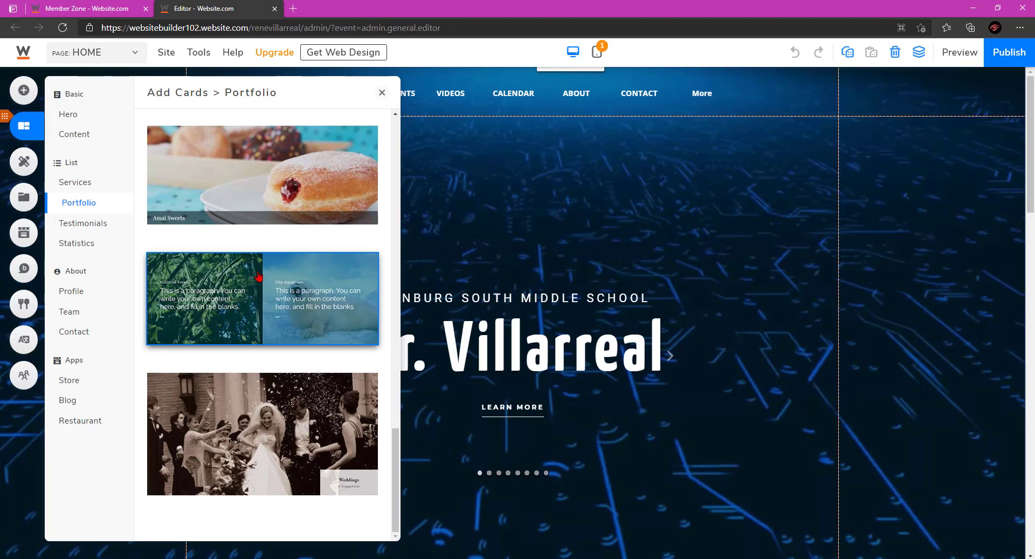
{"action": "left_click_drag", "start_coordinate": [259, 277], "coordinate": [430, 387]}
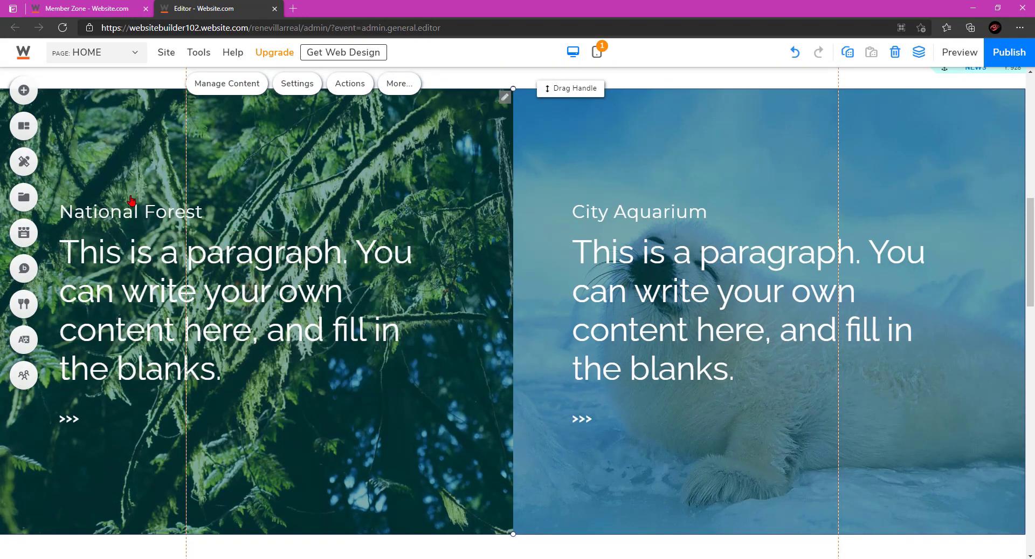
Step: Examine the National Forest item's caption settings and the stock, icon and own images available to replace its picture, and cancel without changes
{"action": "left_click", "coordinate": [242, 289]}
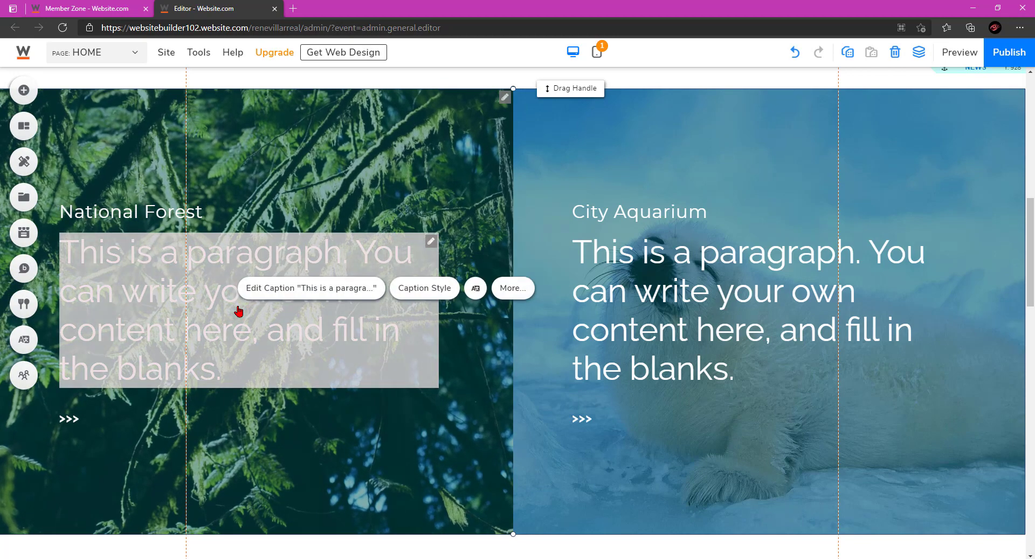
{"action": "left_click", "coordinate": [297, 291]}
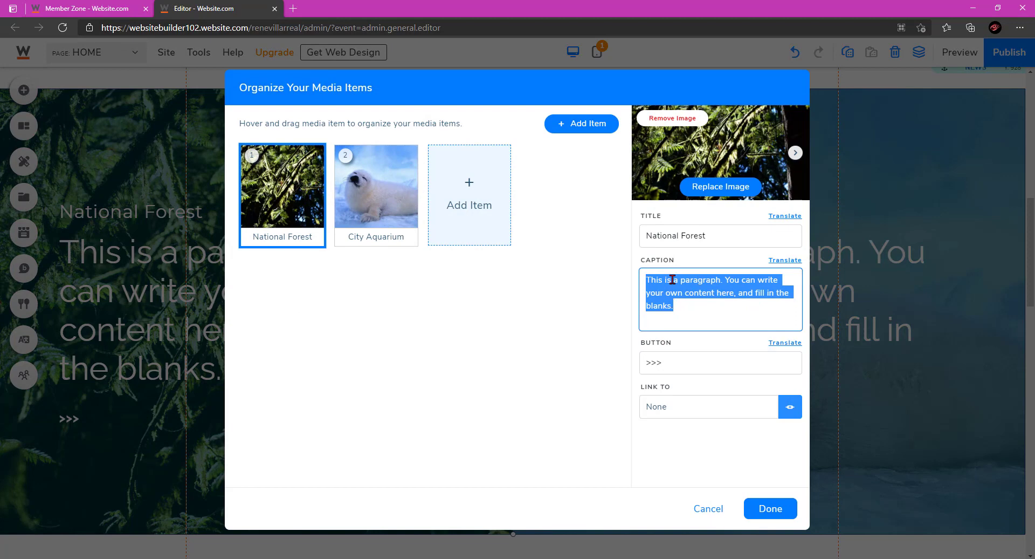
{"action": "left_click", "coordinate": [721, 187]}
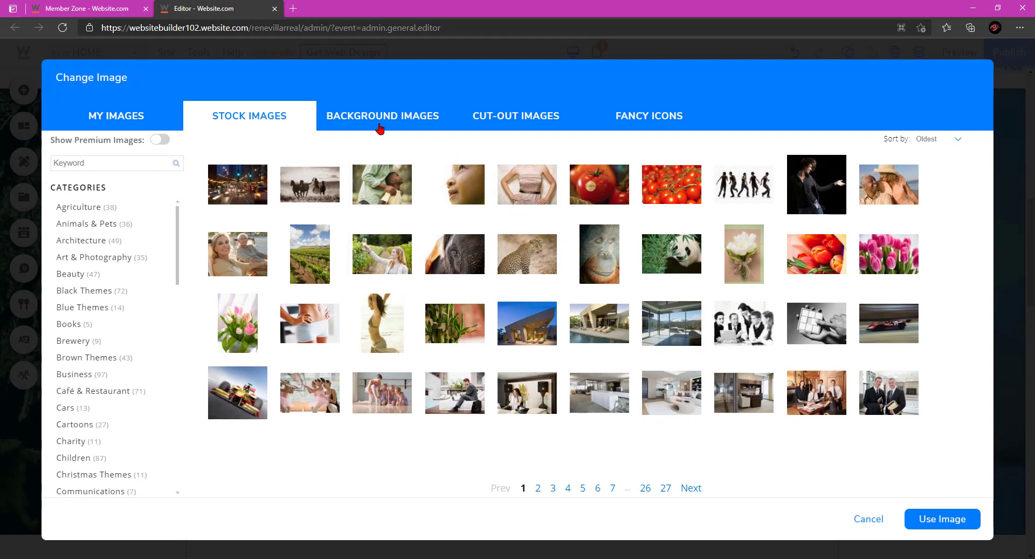
{"action": "left_click", "coordinate": [644, 121]}
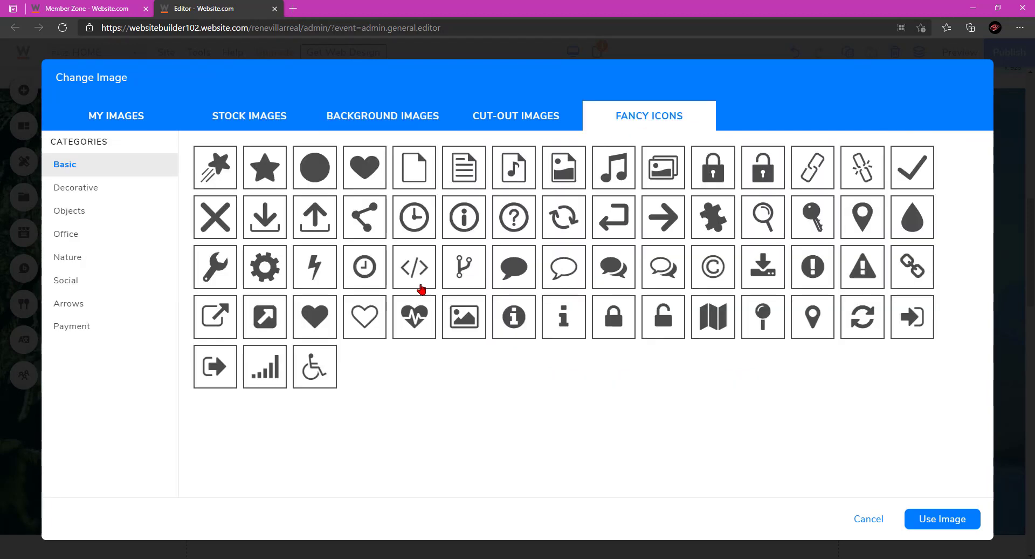
{"action": "left_click", "coordinate": [76, 209]}
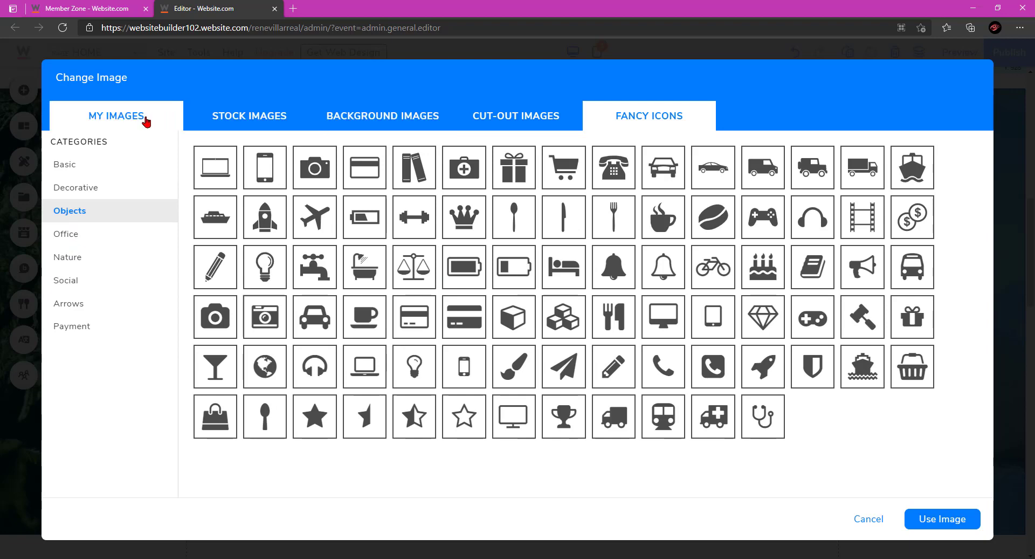
{"action": "left_click", "coordinate": [146, 121]}
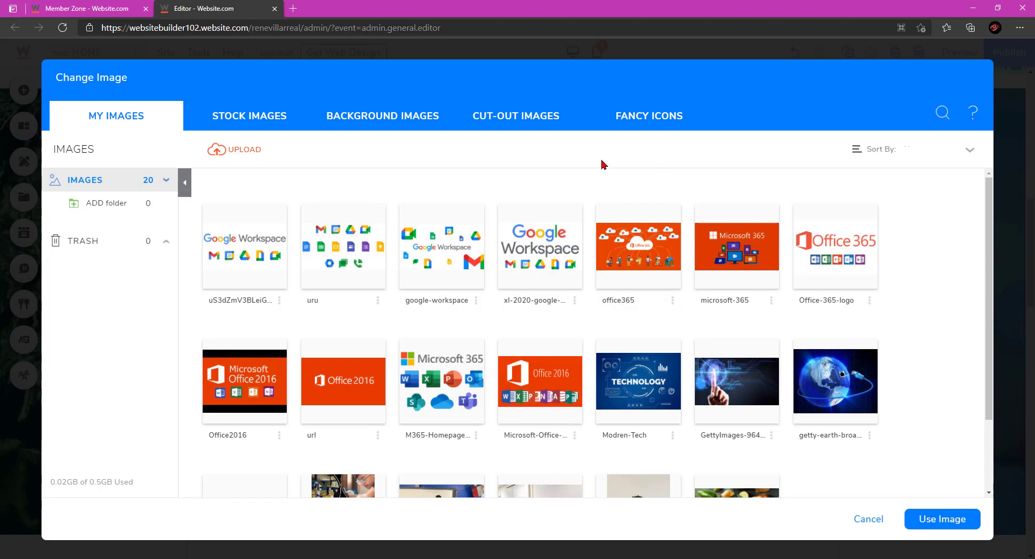
{"action": "left_click", "coordinate": [863, 518]}
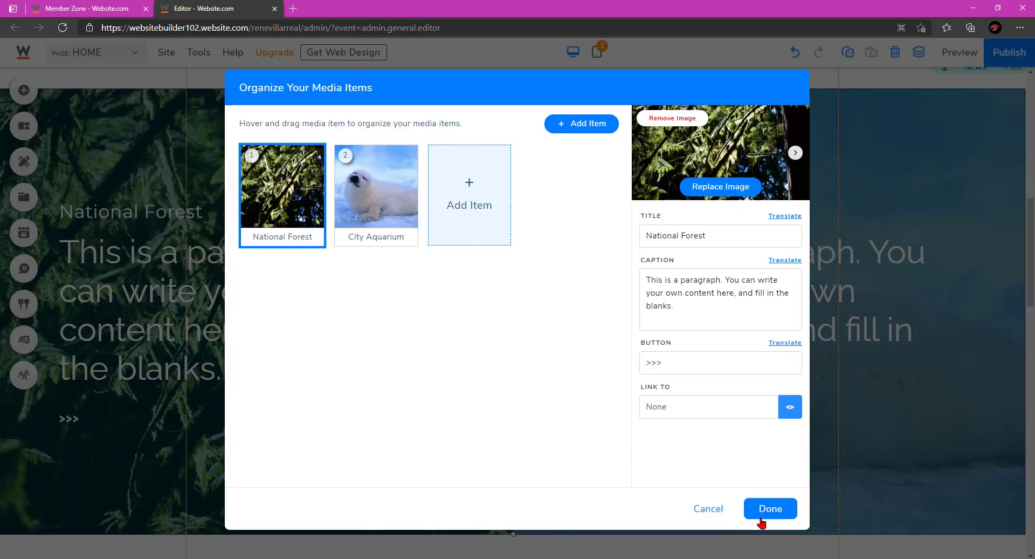
{"action": "left_click", "coordinate": [708, 508]}
Step: Examine the card, gallery, button, audio and video, box and circle, and strip designs that can be added to the home page
{"action": "scroll", "coordinate": [146, 143], "scroll_direction": "up", "scroll_amount": 5}
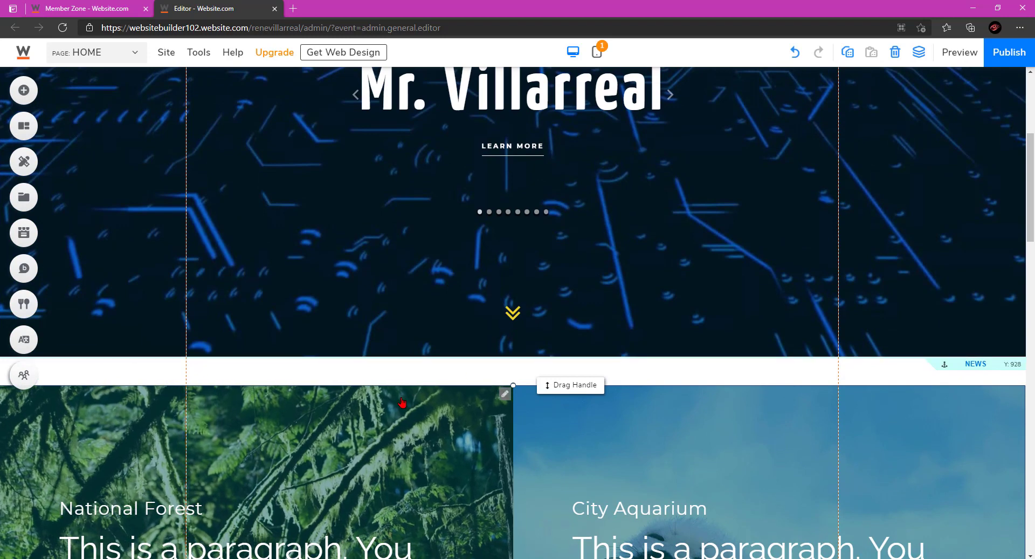
{"action": "scroll", "coordinate": [401, 402], "scroll_direction": "up", "scroll_amount": 5}
{"action": "left_click", "coordinate": [23, 90]}
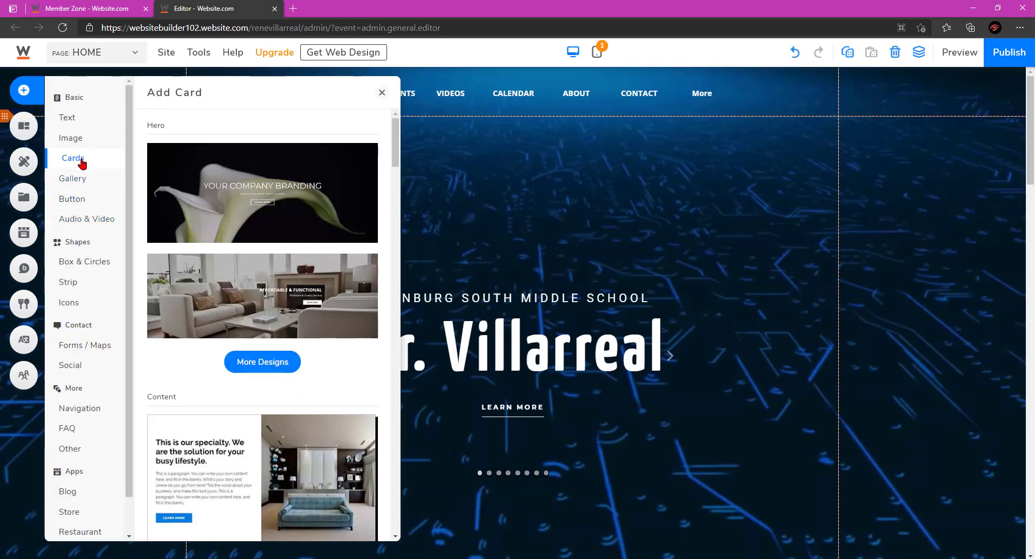
{"action": "left_click", "coordinate": [79, 184]}
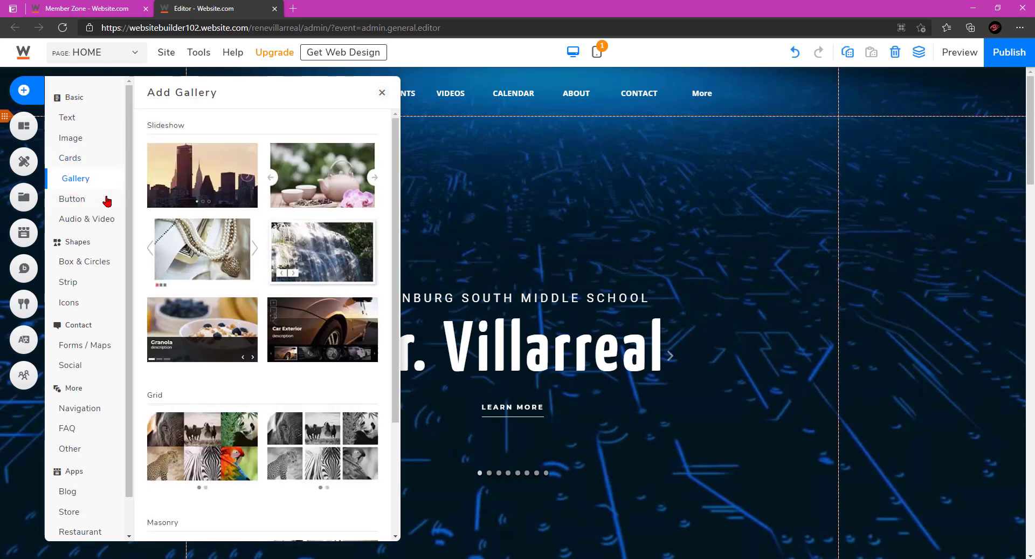
{"action": "scroll", "coordinate": [261, 386], "scroll_direction": "down", "scroll_amount": 2}
{"action": "scroll", "coordinate": [281, 273], "scroll_direction": "up", "scroll_amount": 2}
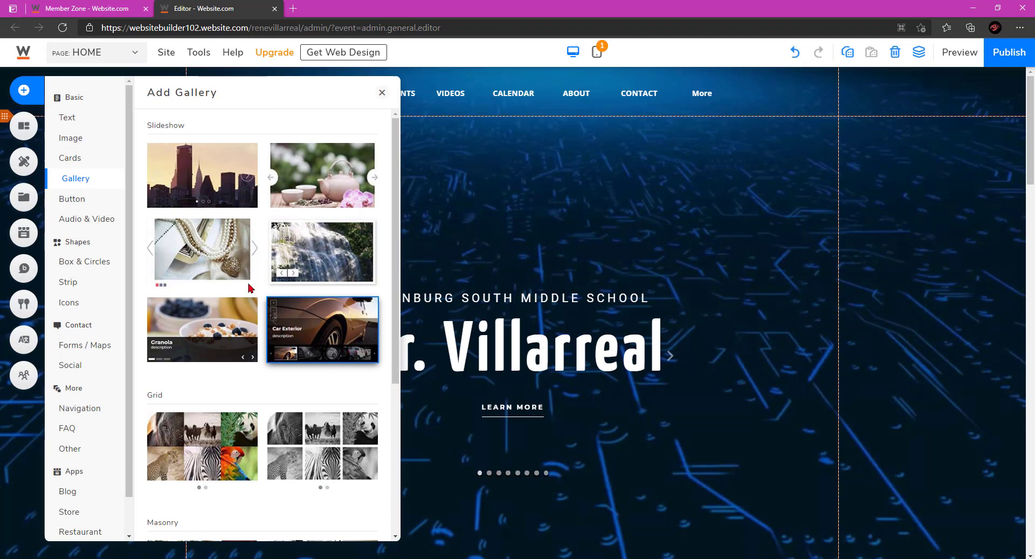
{"action": "left_click", "coordinate": [96, 199]}
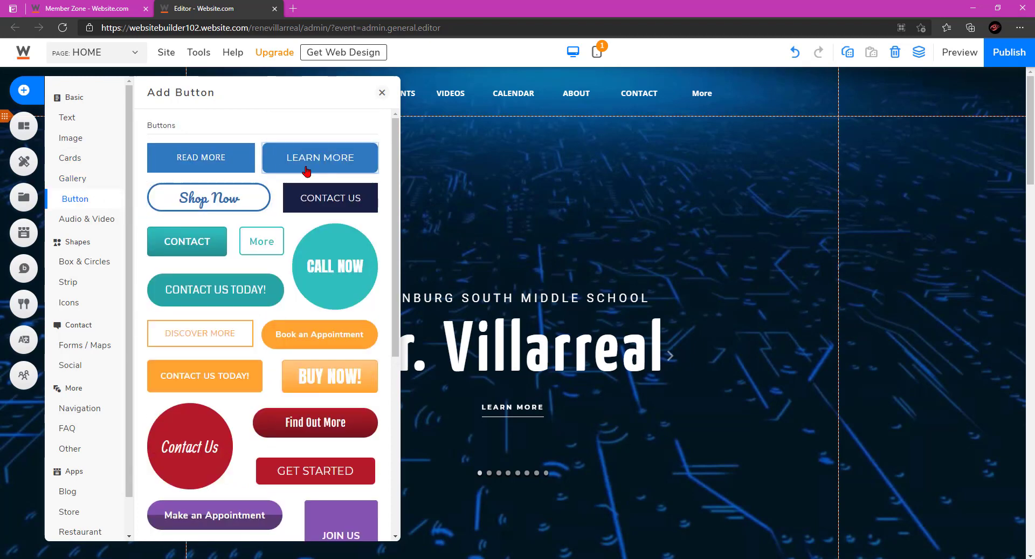
{"action": "scroll", "coordinate": [318, 171], "scroll_direction": "down", "scroll_amount": 5}
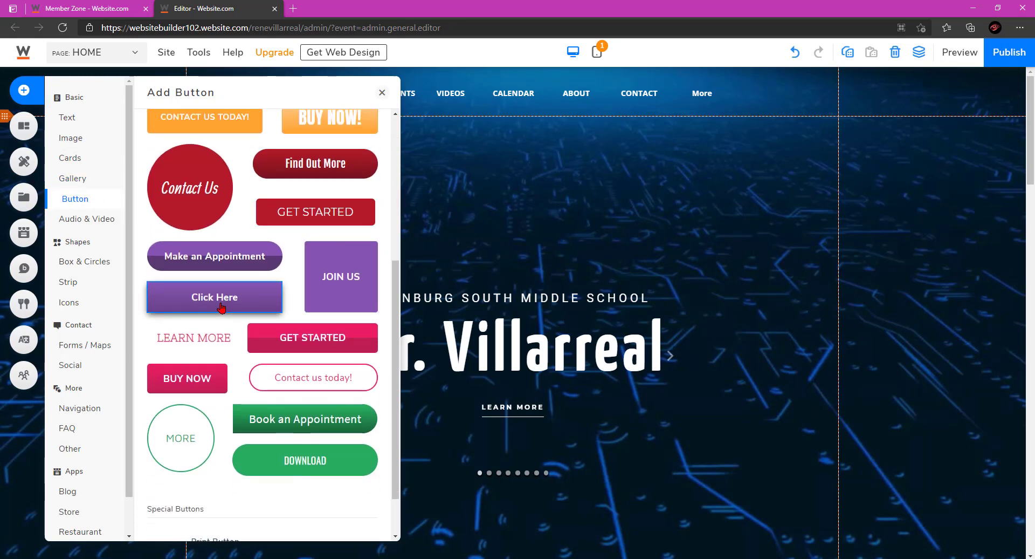
{"action": "scroll", "coordinate": [315, 197], "scroll_direction": "down", "scroll_amount": 1}
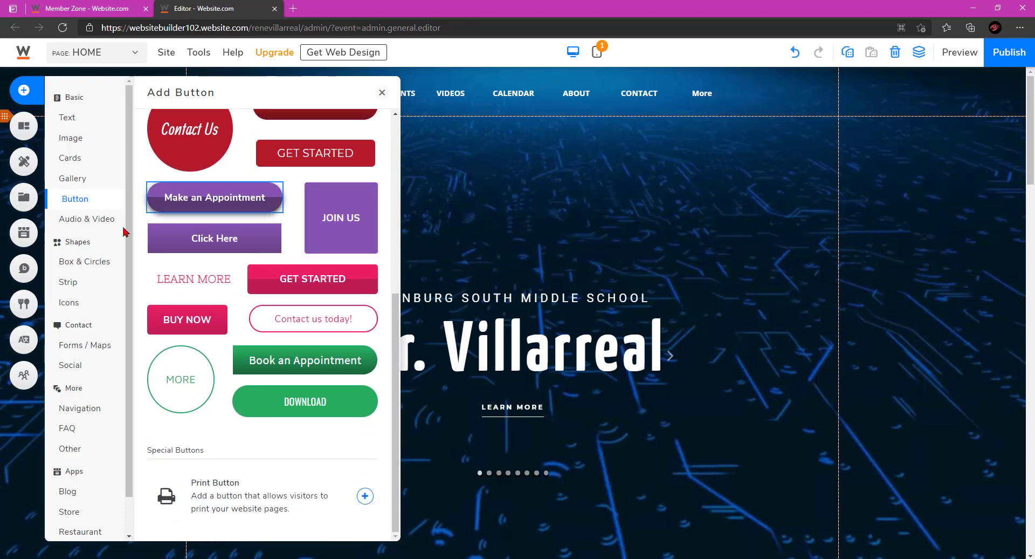
{"action": "left_click", "coordinate": [74, 223]}
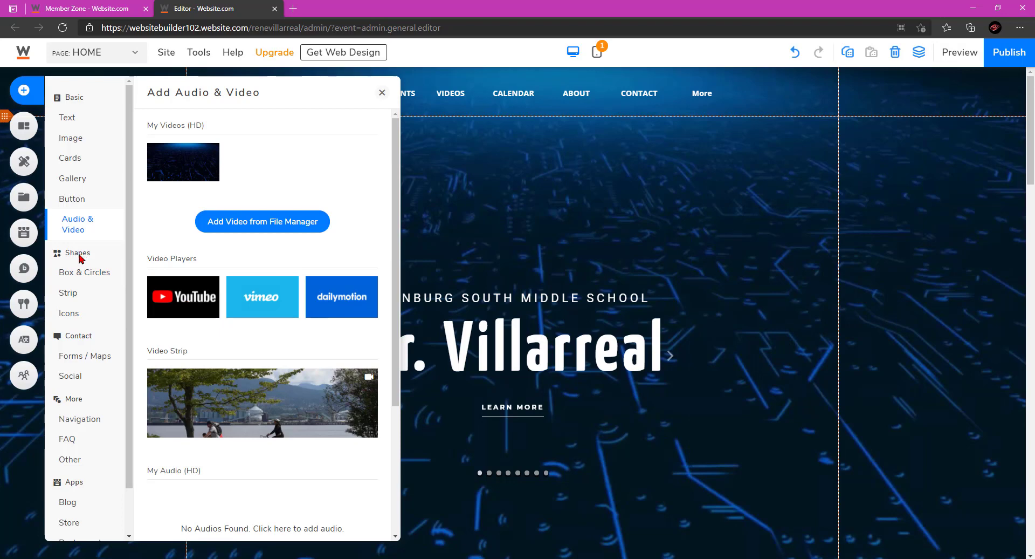
{"action": "left_click", "coordinate": [76, 274]}
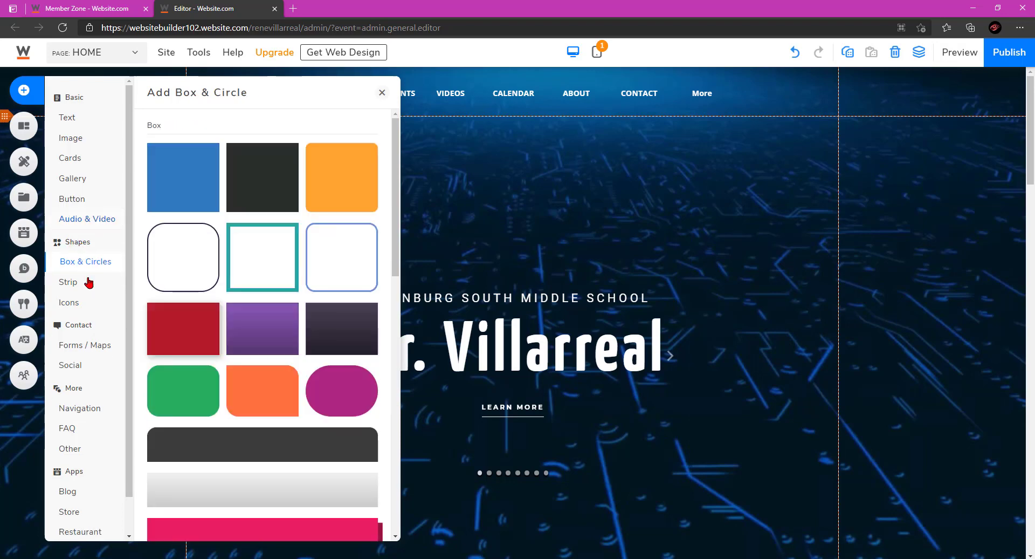
{"action": "left_click", "coordinate": [75, 287]}
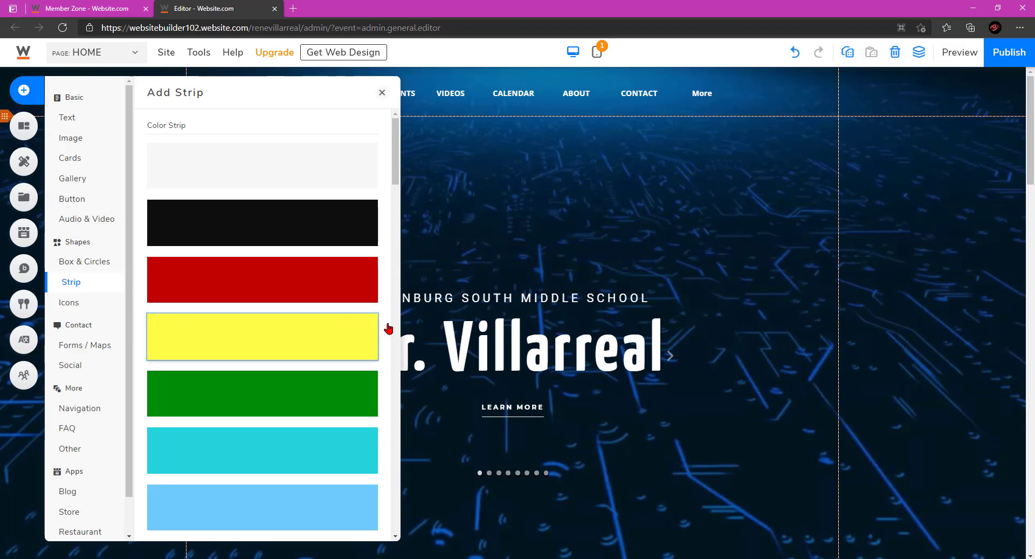
Step: Add a star icon from the Basic icon set to the home page and place it just below the header's monitor icon
{"action": "left_click", "coordinate": [78, 304]}
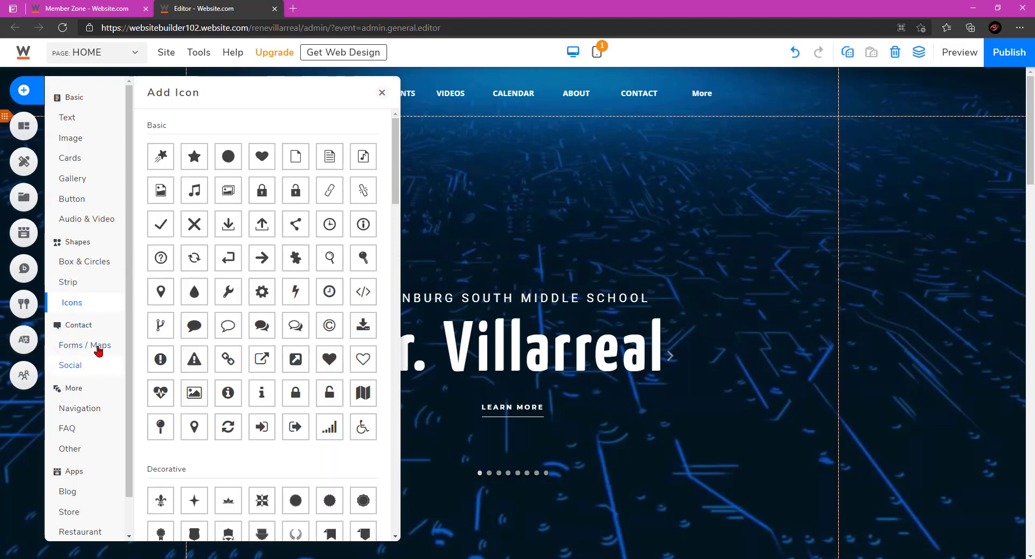
{"action": "left_click", "coordinate": [194, 156]}
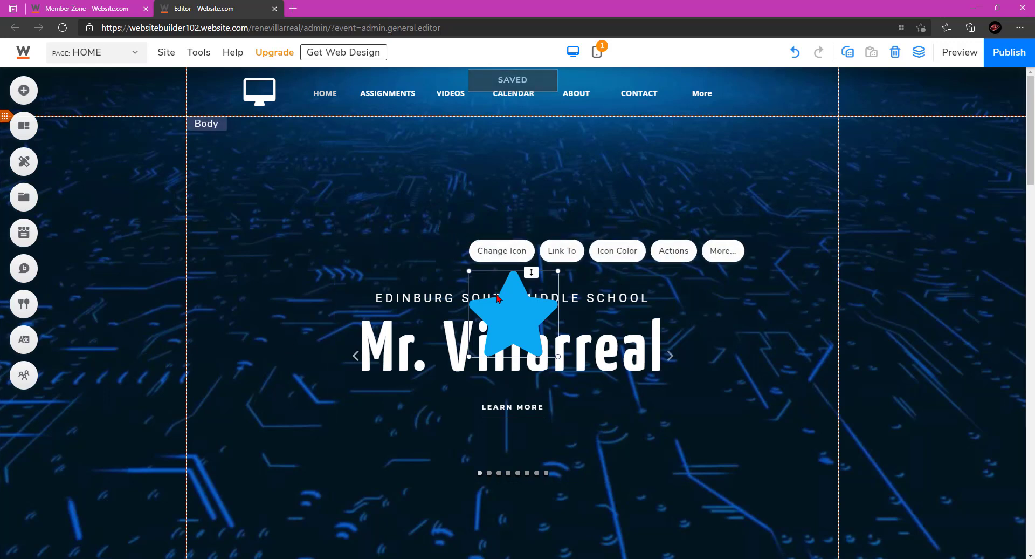
{"action": "left_click_drag", "start_coordinate": [499, 295], "coordinate": [264, 145]}
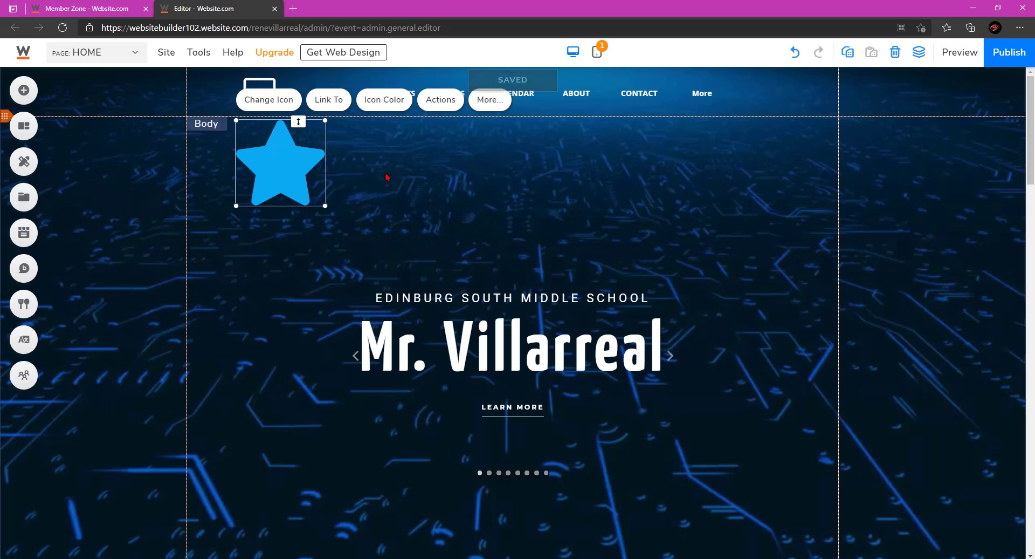
Step: Review the list of English and Japanese pages and submit all of them for publishing
{"action": "left_click", "coordinate": [1001, 60]}
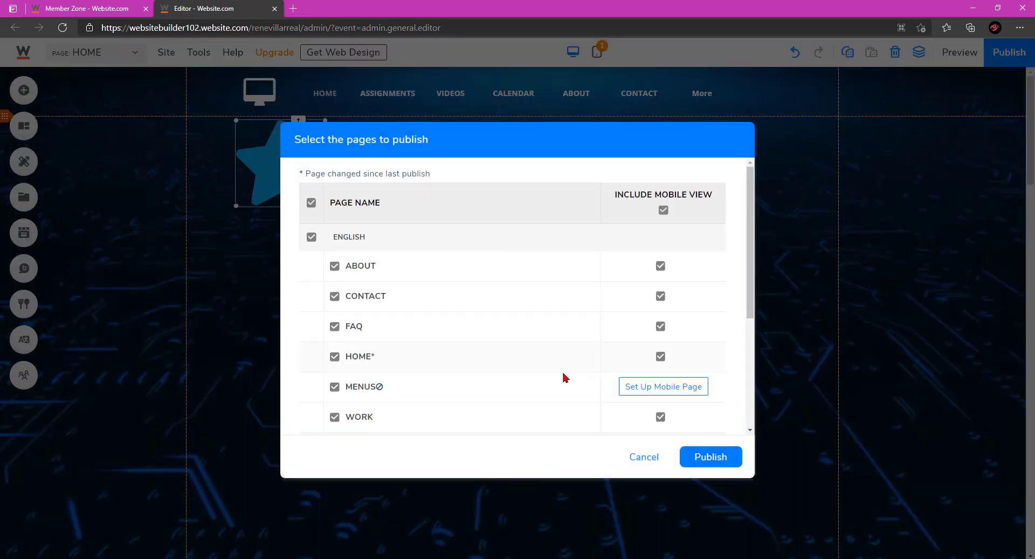
{"action": "scroll", "coordinate": [565, 377], "scroll_direction": "down", "scroll_amount": 3}
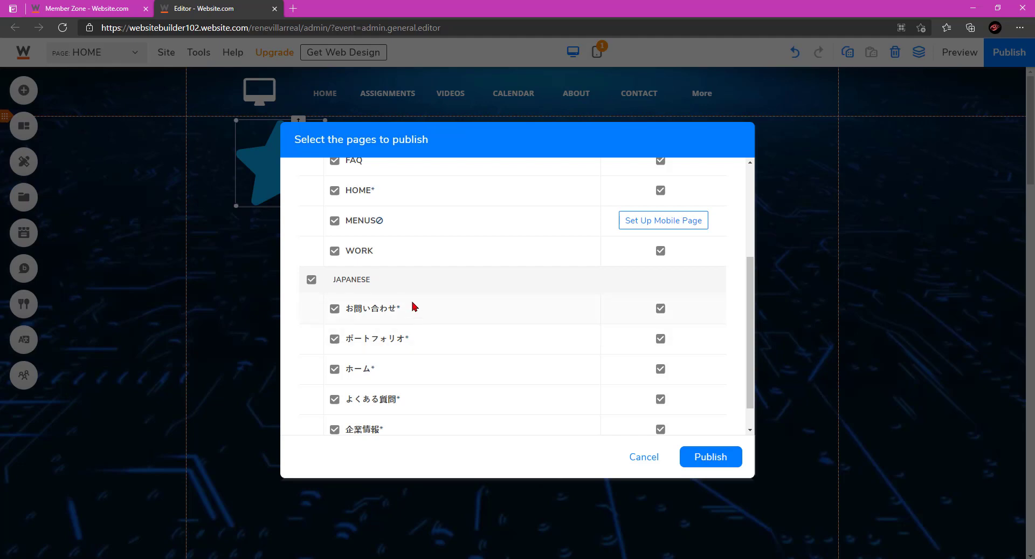
{"action": "scroll", "coordinate": [410, 297], "scroll_direction": "up", "scroll_amount": 3}
{"action": "scroll", "coordinate": [363, 240], "scroll_direction": "down", "scroll_amount": 3}
{"action": "left_click", "coordinate": [715, 457]}
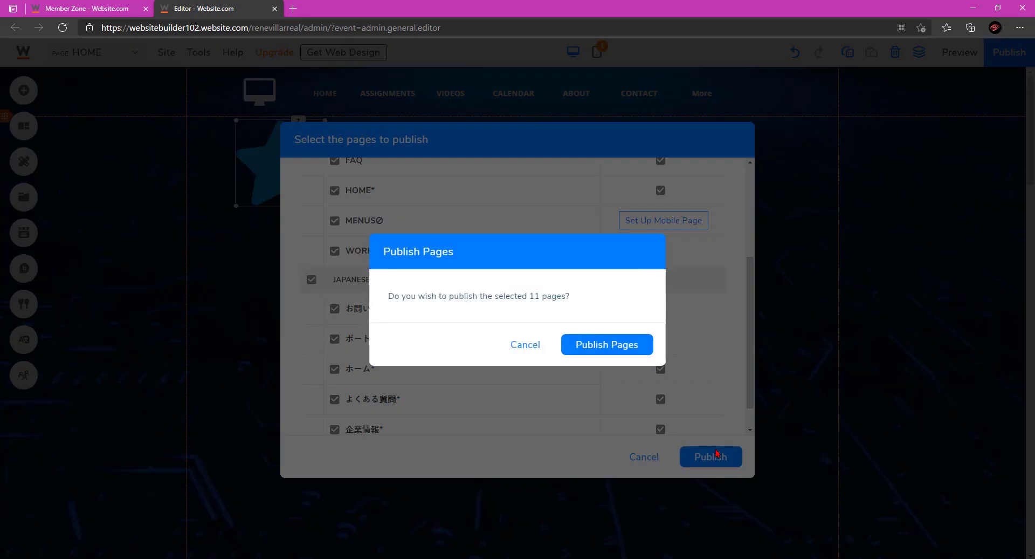
{"action": "left_click", "coordinate": [624, 350]}
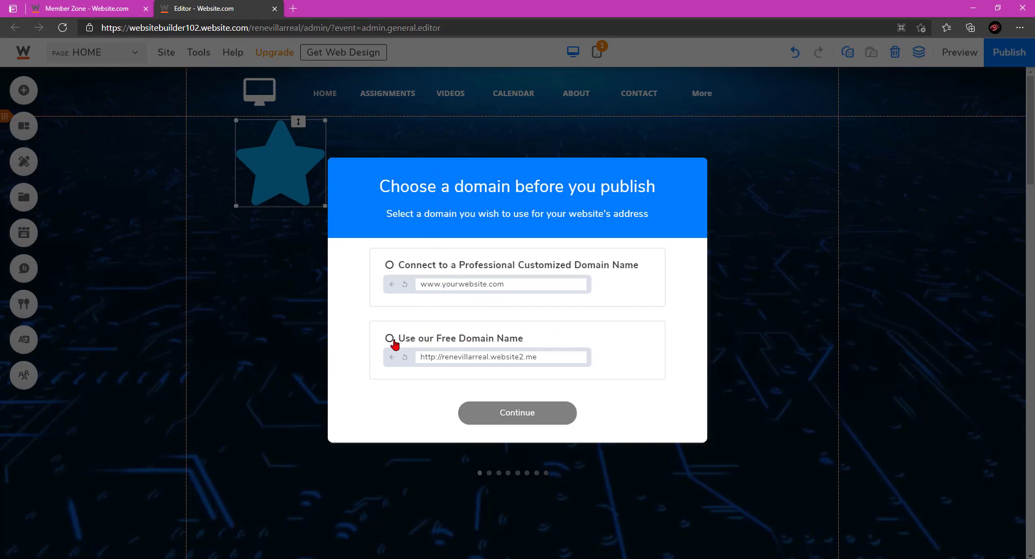
Step: Choose the free domain name as the site's address, continue publishing, and dismiss the plan upgrade notice
{"action": "left_click", "coordinate": [391, 340]}
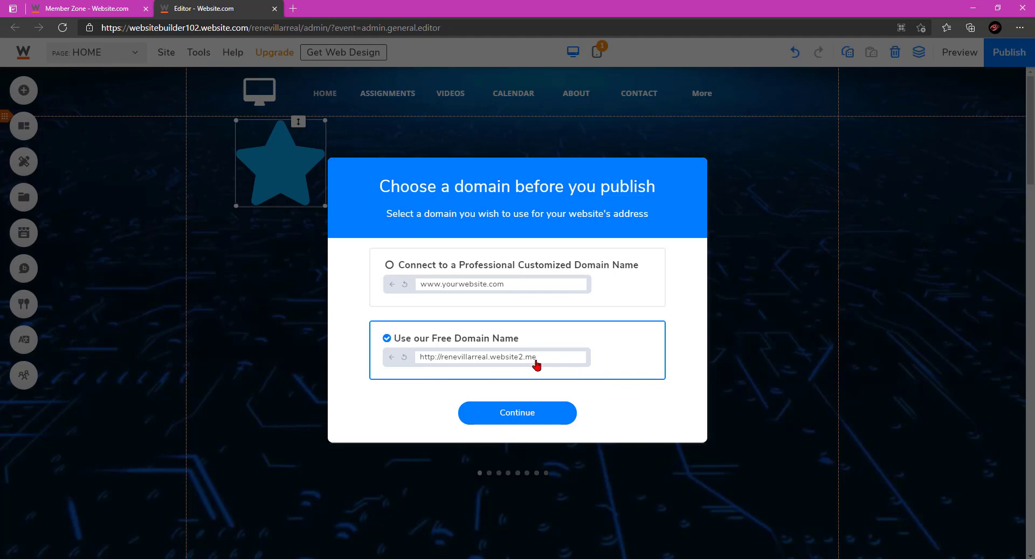
{"action": "left_click", "coordinate": [524, 413]}
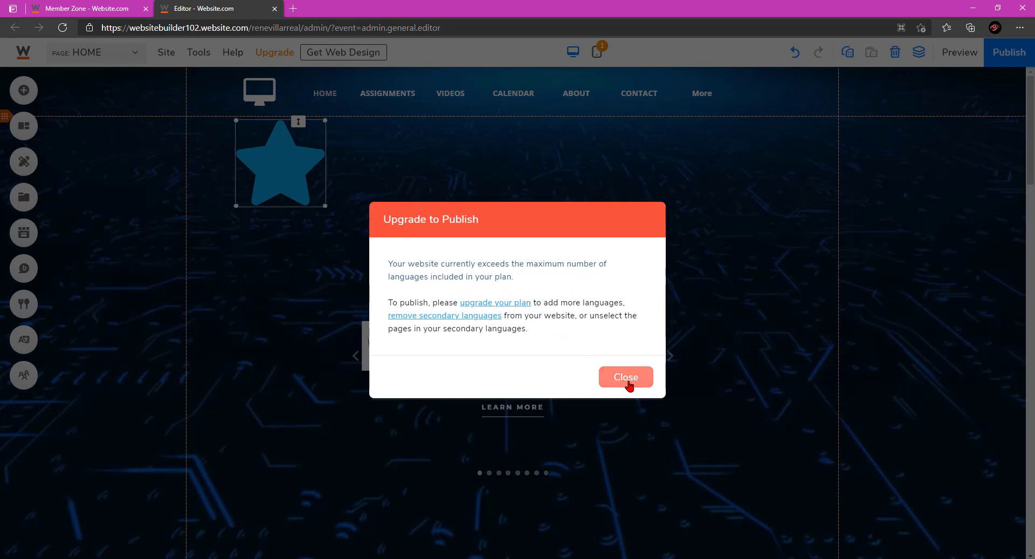
{"action": "left_click", "coordinate": [626, 377]}
Step: Publish only the English pages by excluding the whole Japanese group, and close the publishing confirmation
{"action": "left_click", "coordinate": [1006, 62]}
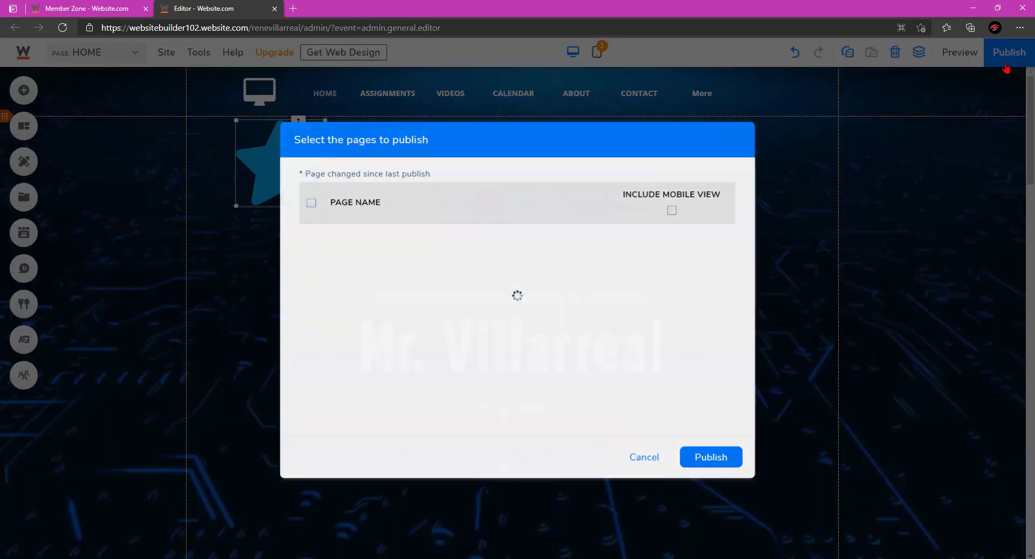
{"action": "scroll", "coordinate": [319, 323], "scroll_direction": "down", "scroll_amount": 5}
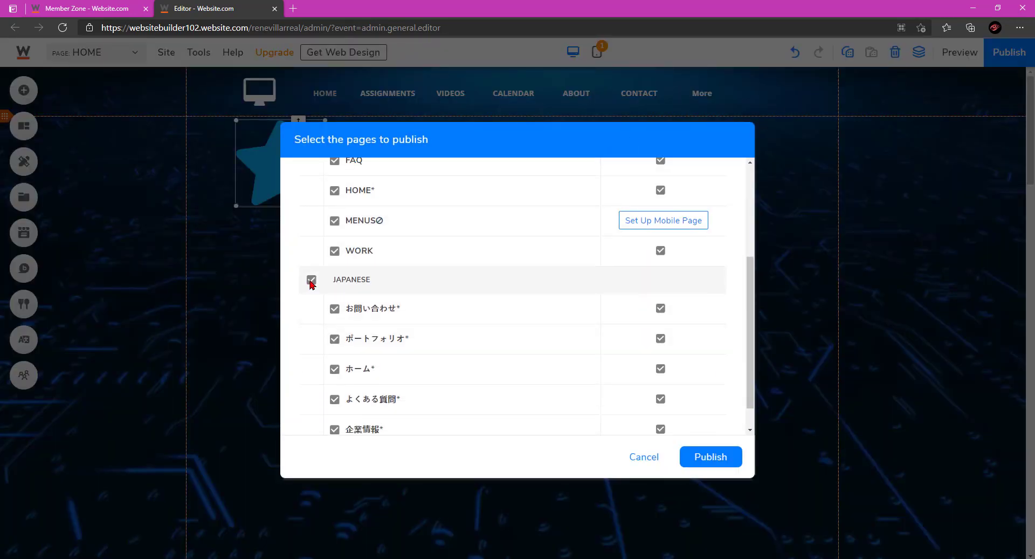
{"action": "left_click", "coordinate": [311, 280]}
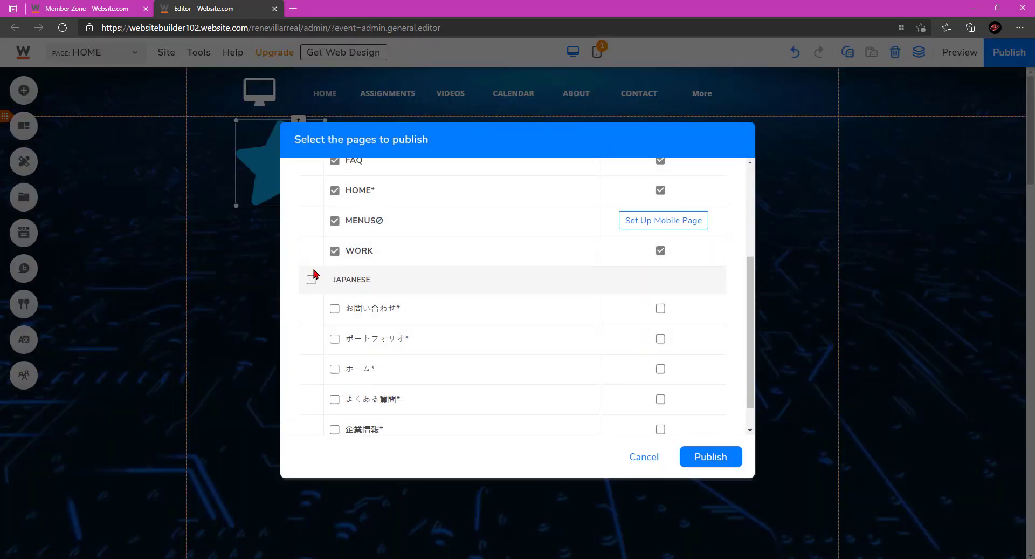
{"action": "left_click", "coordinate": [715, 455]}
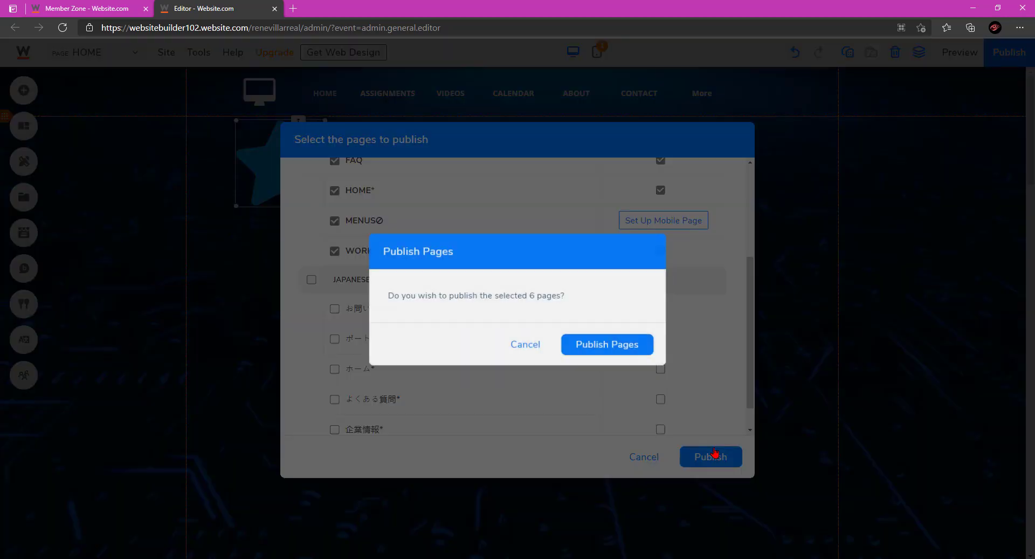
{"action": "left_click", "coordinate": [640, 347]}
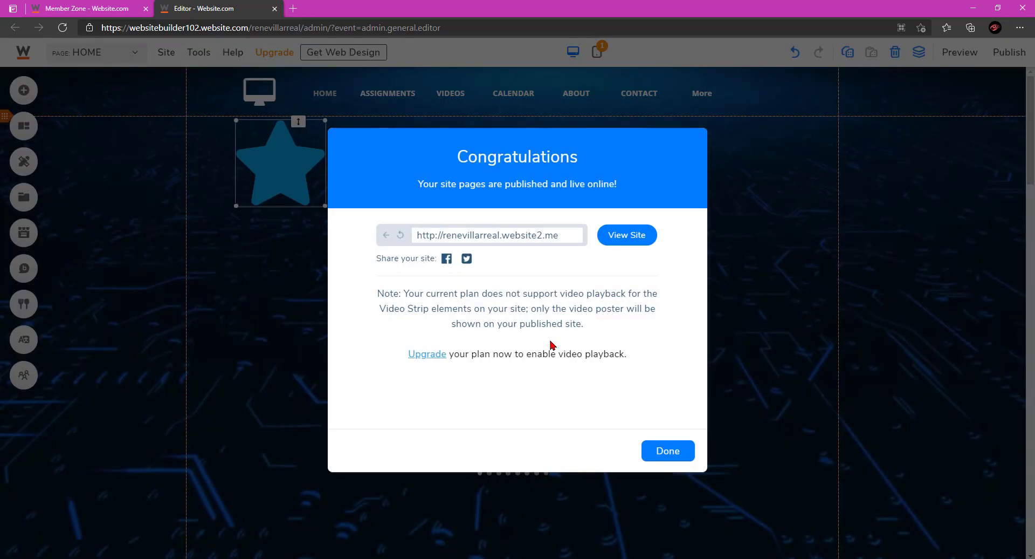
{"action": "left_click", "coordinate": [667, 453]}
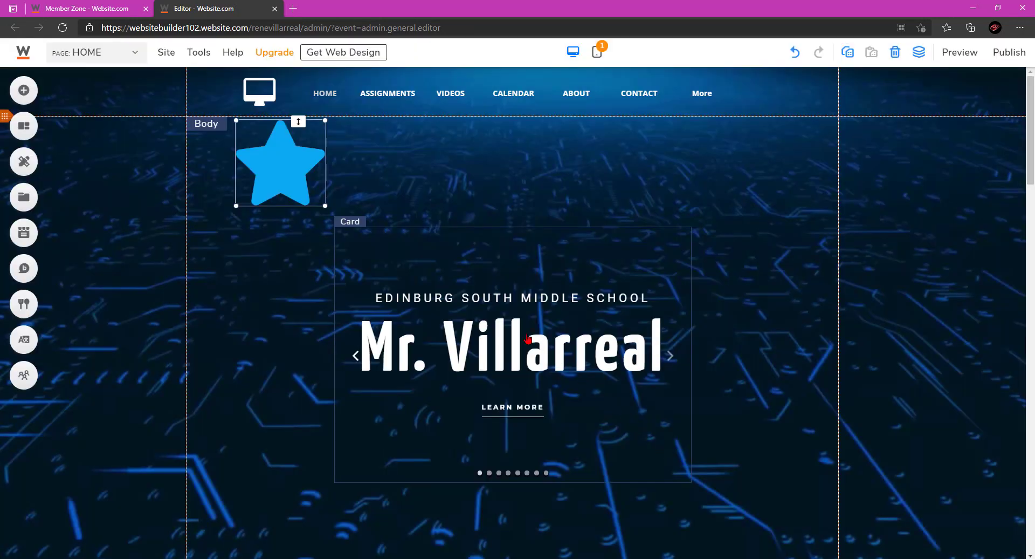
Step: Preview the home page, go through the hero carousel's slides, glance at the Member Zone browser tab, and return to the editor
{"action": "left_click", "coordinate": [953, 61]}
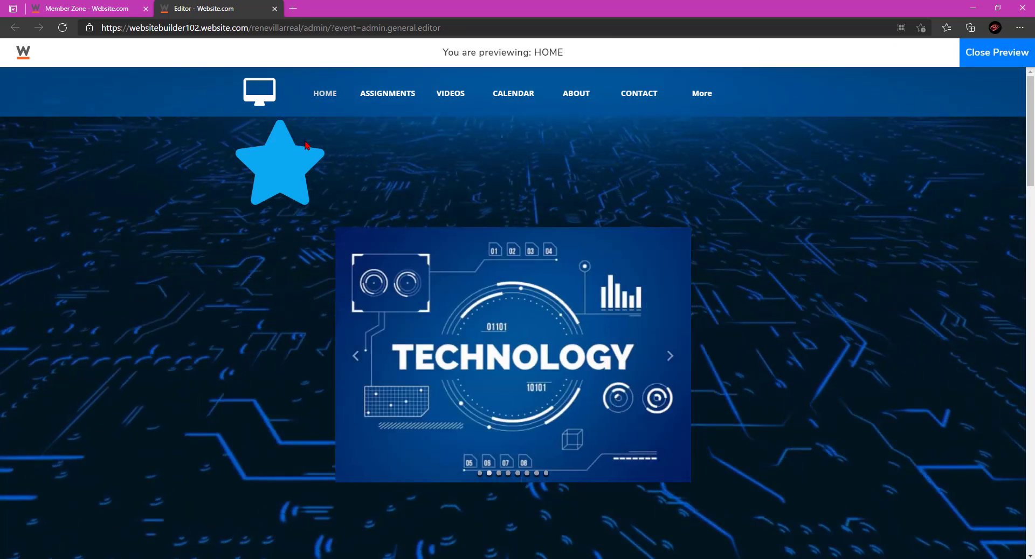
{"action": "left_click", "coordinate": [671, 357]}
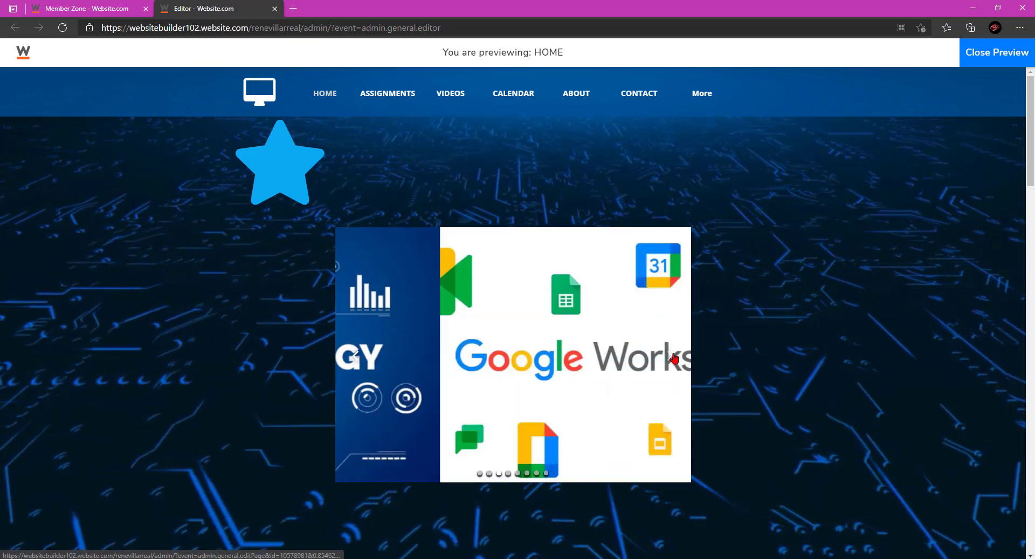
{"action": "left_click", "coordinate": [673, 357]}
{"action": "left_click", "coordinate": [672, 357]}
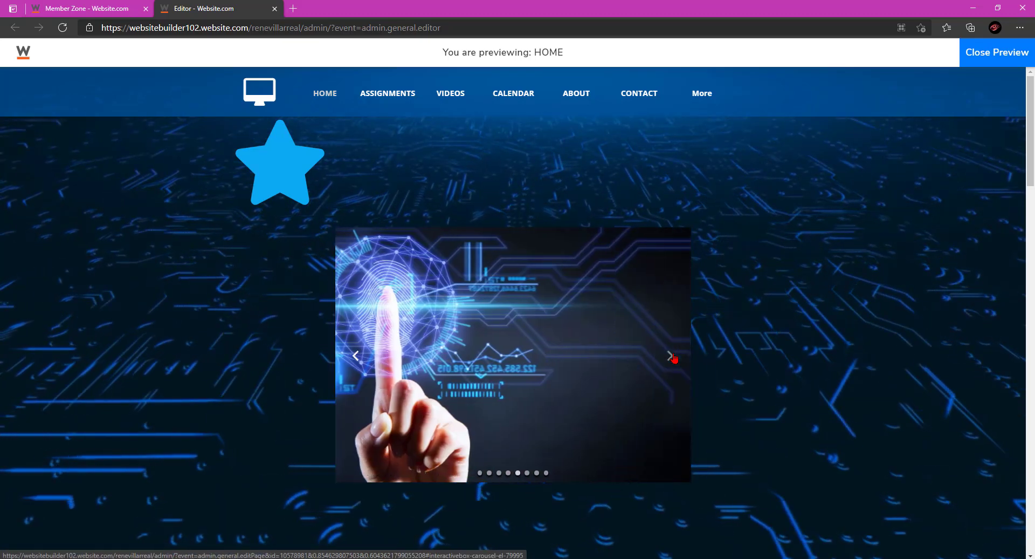
{"action": "left_click", "coordinate": [672, 357]}
{"action": "left_click", "coordinate": [101, 8]}
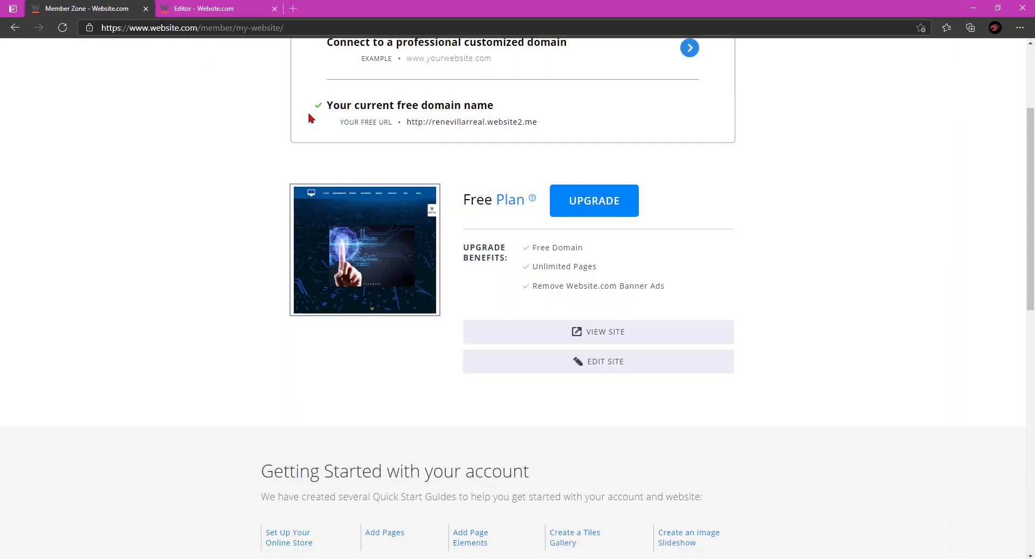
{"action": "left_click", "coordinate": [214, 7]}
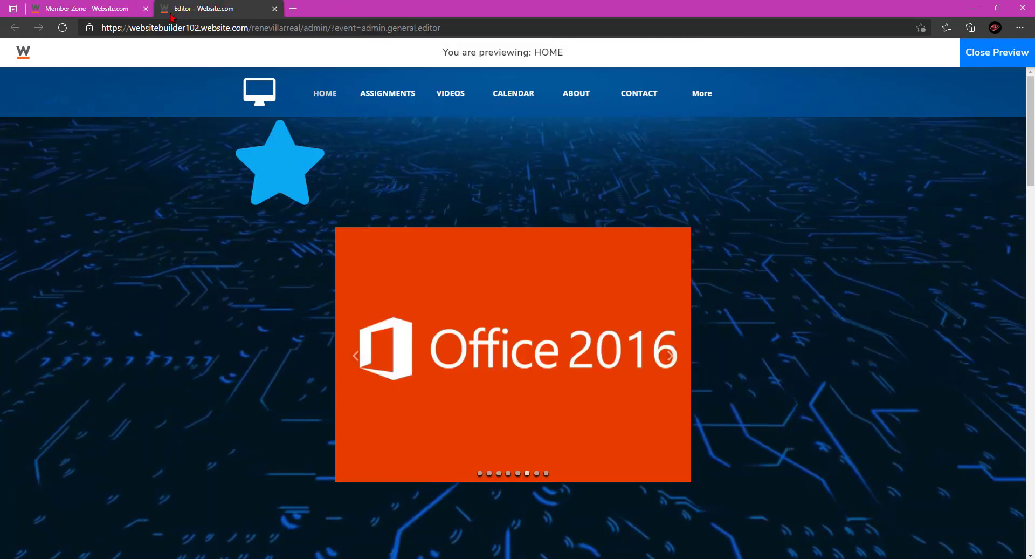
{"action": "left_click", "coordinate": [1010, 57]}
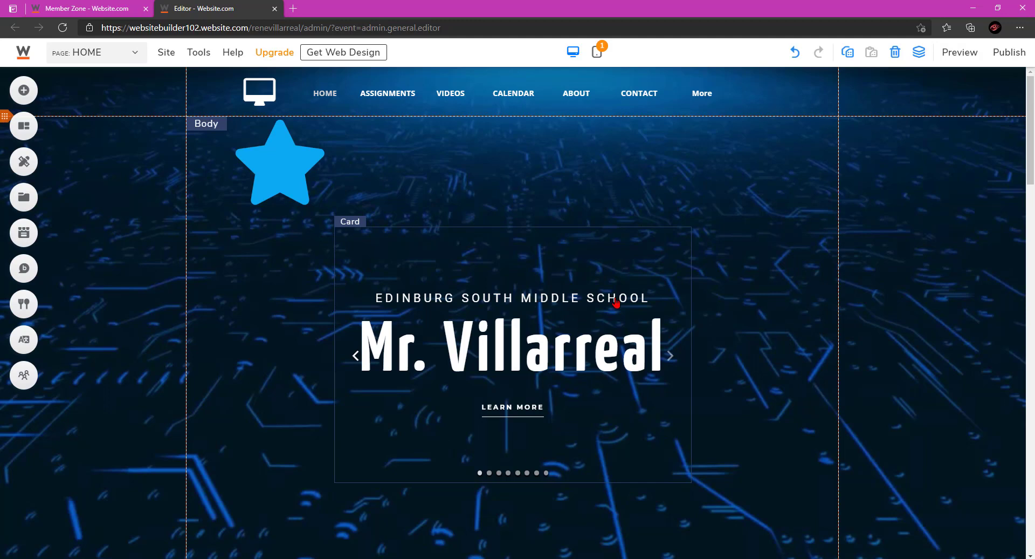
Step: Open the hero carousel's content manager, review its media items and the first card's caption, and close it without saving
{"action": "left_click", "coordinate": [663, 268]}
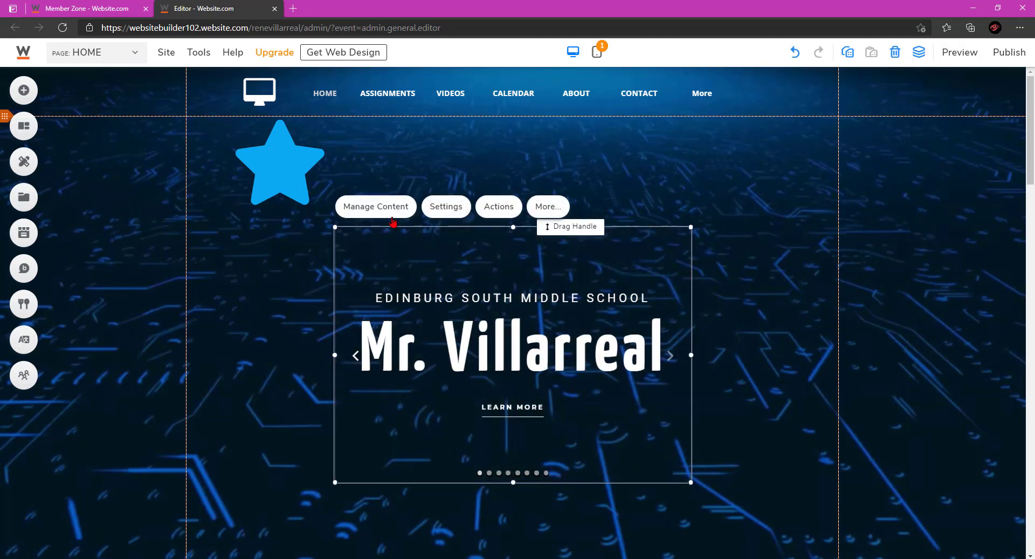
{"action": "left_click", "coordinate": [384, 210]}
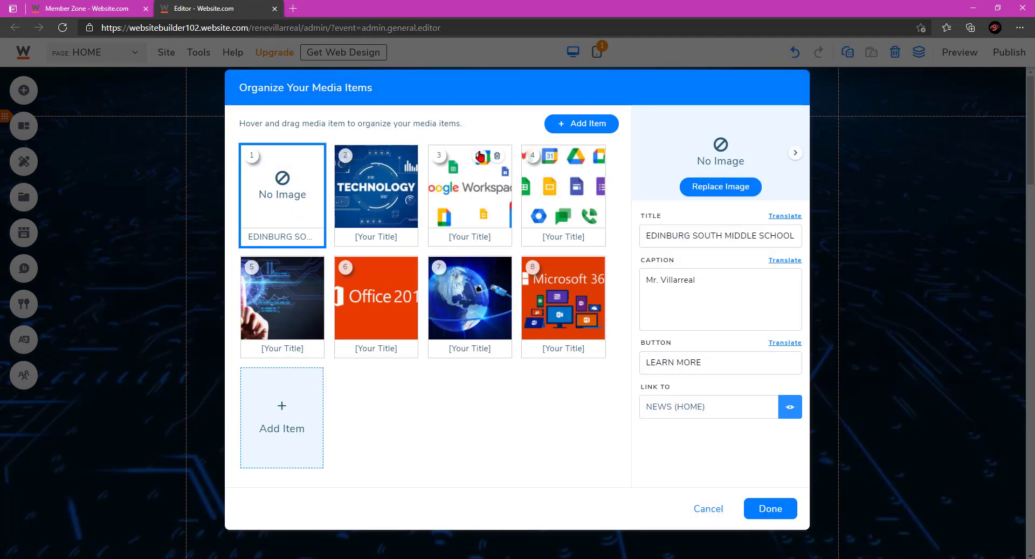
{"action": "mouse_move", "coordinate": [368, 197]}
{"action": "left_mouse_down"}
{"action": "mouse_move", "coordinate": [383, 273]}
{"action": "mouse_move", "coordinate": [480, 322]}
{"action": "mouse_move", "coordinate": [372, 237]}
{"action": "mouse_move", "coordinate": [371, 174]}
{"action": "mouse_move", "coordinate": [371, 198]}
{"action": "left_mouse_up"}
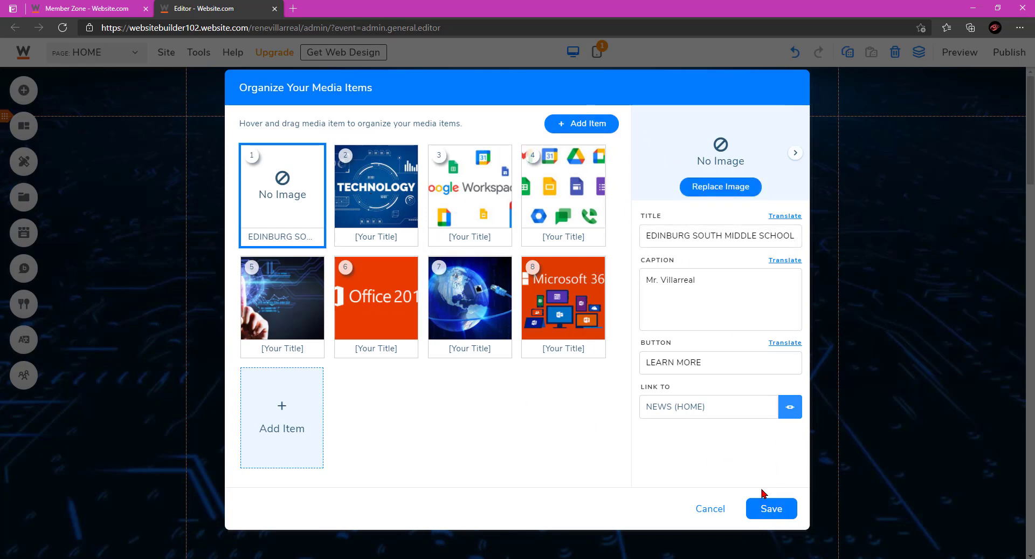
{"action": "left_click_drag", "start_coordinate": [717, 283], "coordinate": [688, 282]}
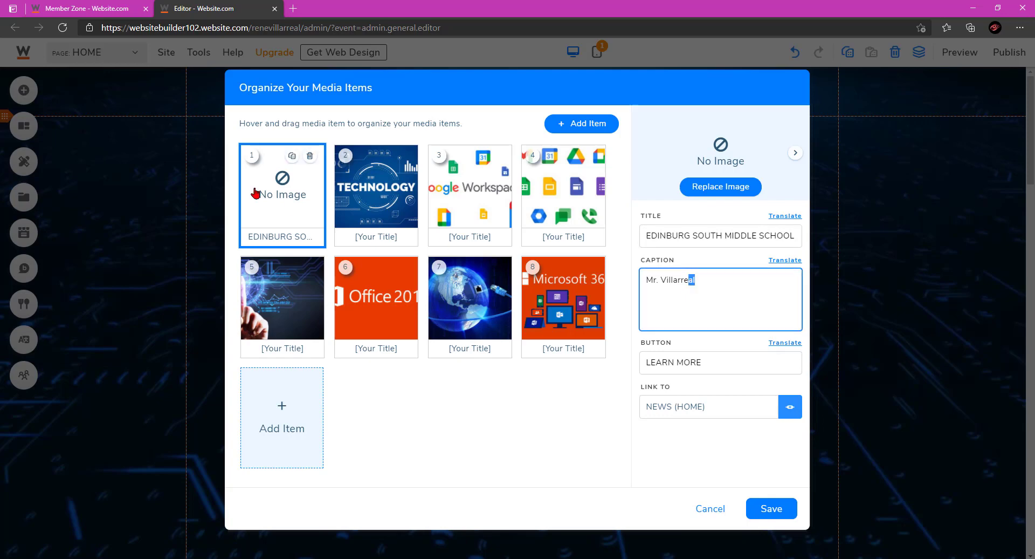
{"action": "left_click", "coordinate": [710, 508]}
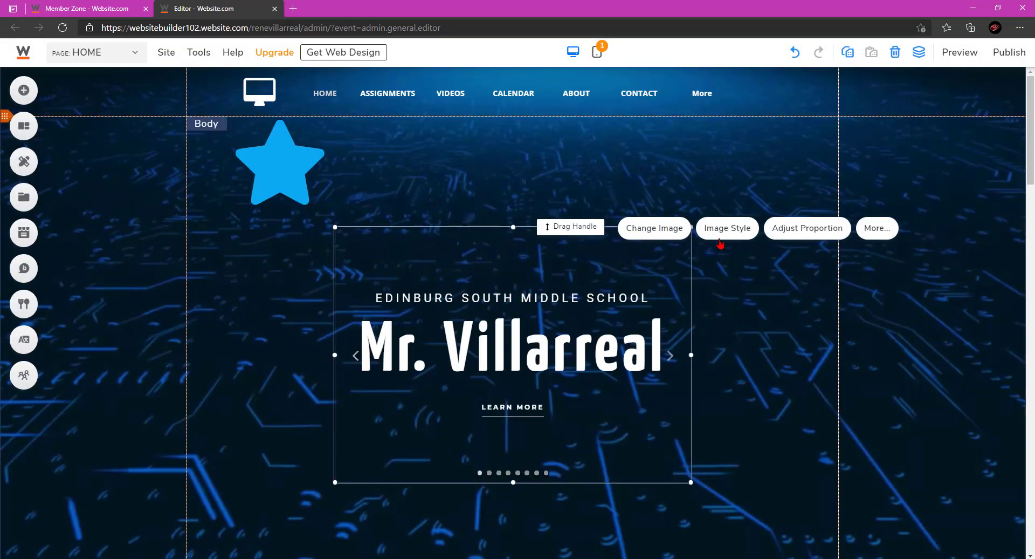
Step: Review the hero carousel's gallery layout settings and change its slide transition to Fade
{"action": "left_click_drag", "start_coordinate": [740, 236], "coordinate": [724, 439]}
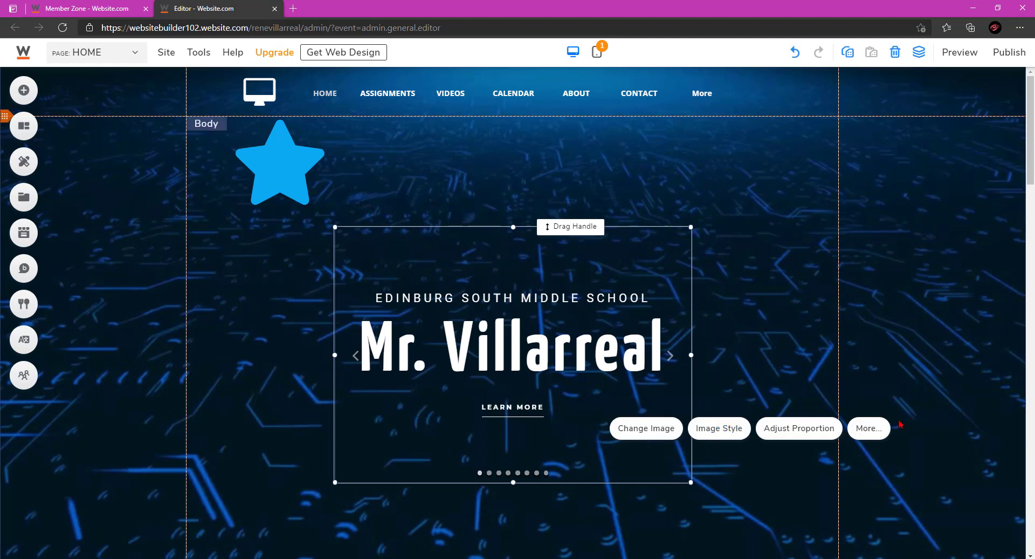
{"action": "left_click", "coordinate": [880, 428]}
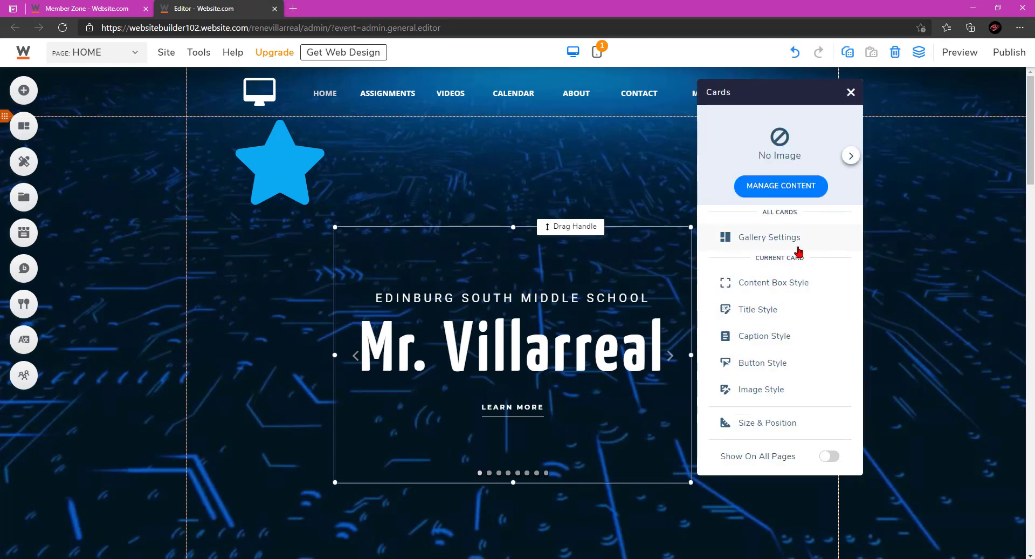
{"action": "left_click", "coordinate": [765, 244]}
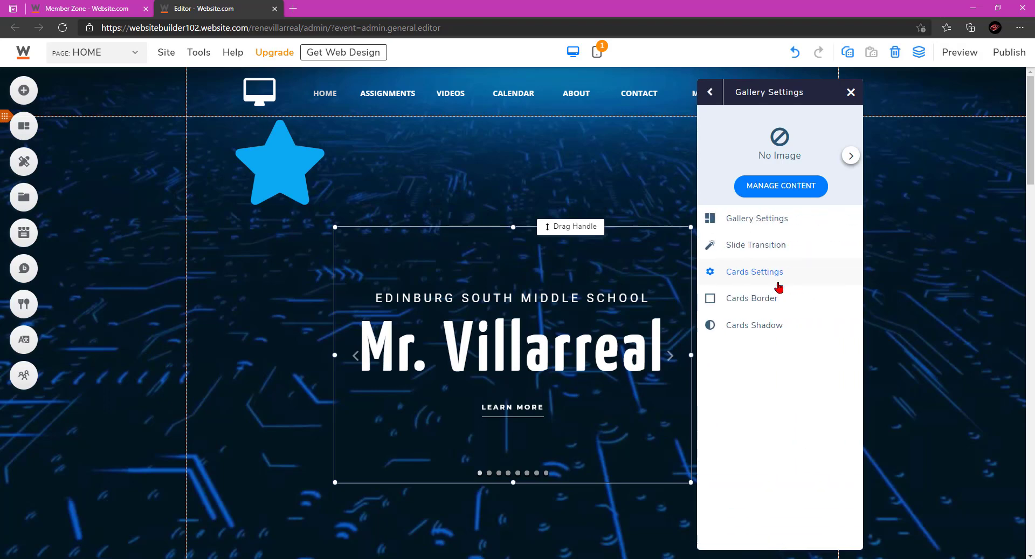
{"action": "left_click", "coordinate": [784, 226]}
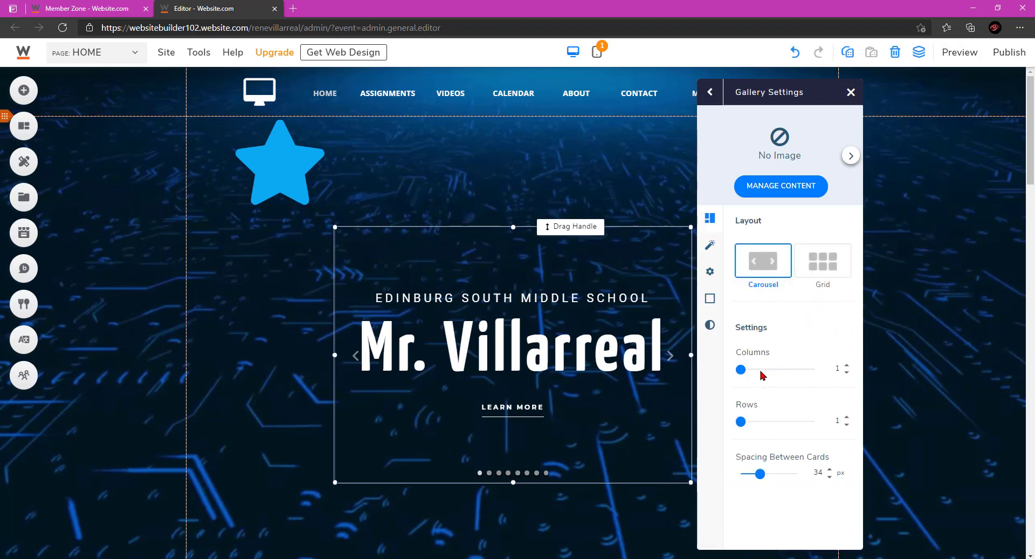
{"action": "left_click", "coordinate": [710, 244]}
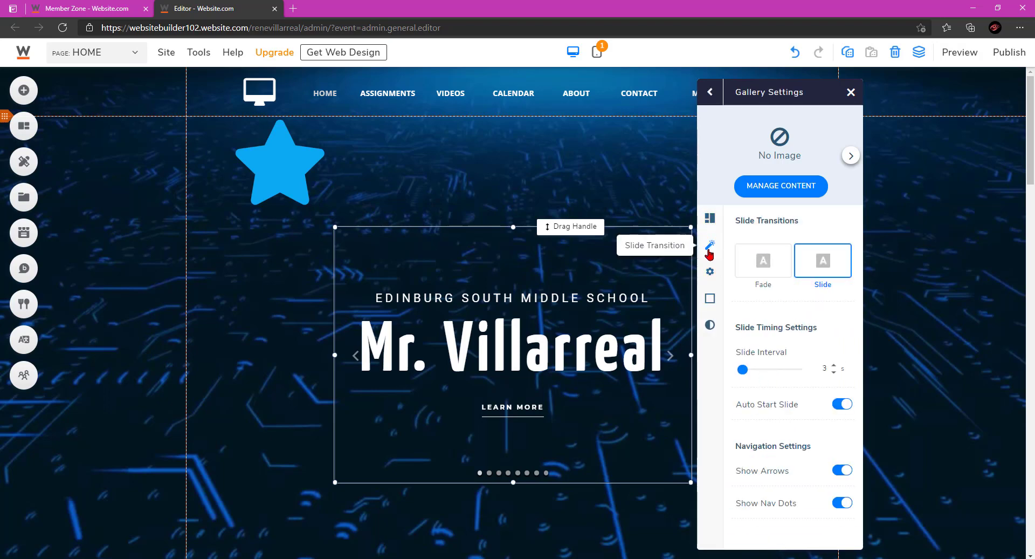
{"action": "left_click", "coordinate": [774, 268]}
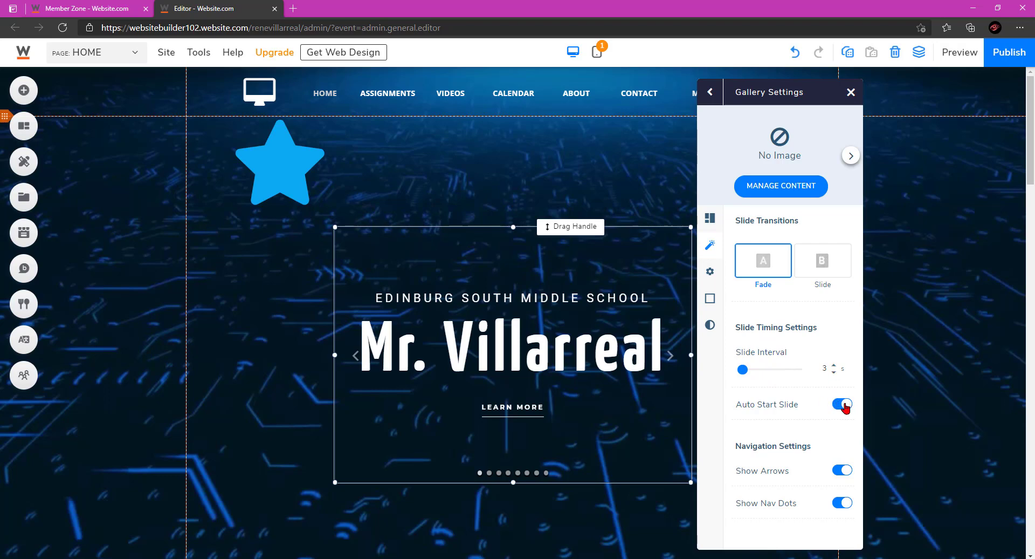
Step: Look over the carousel's general card settings and card border options, and deselect the carousel
{"action": "left_click", "coordinate": [710, 271]}
{"action": "left_click", "coordinate": [710, 293]}
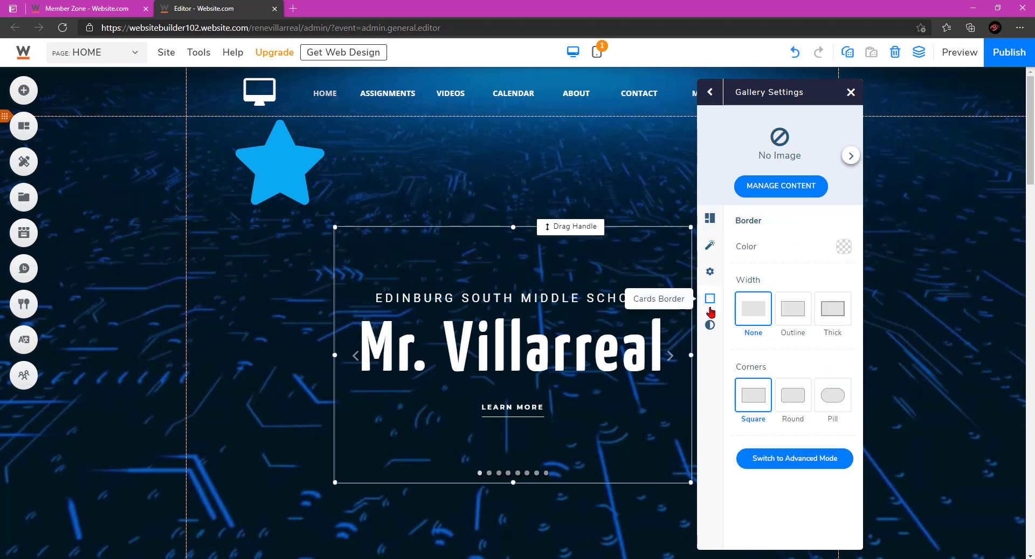
{"action": "left_click", "coordinate": [642, 144]}
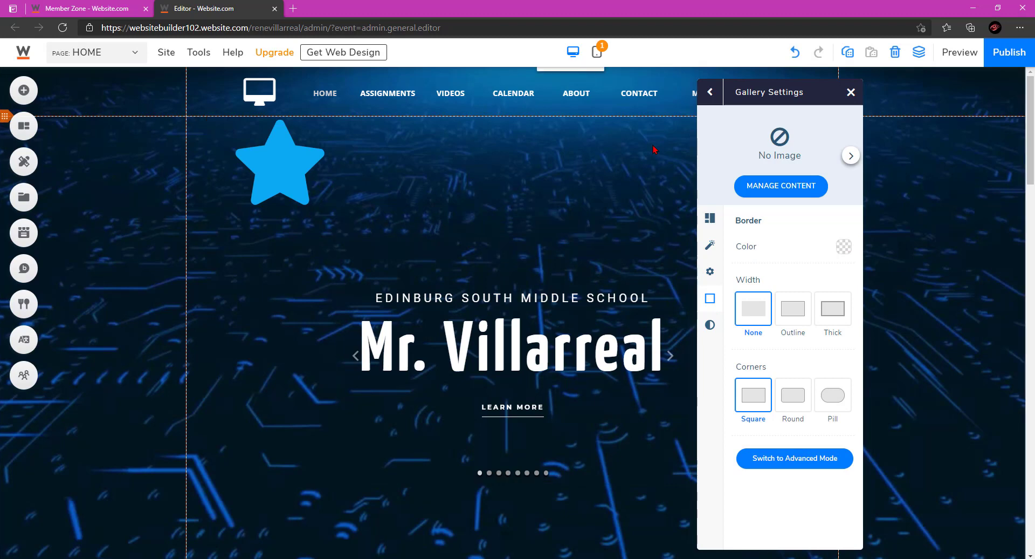
Step: Browse the addable elements, looking at the forms and maps and the blog elements
{"action": "left_click", "coordinate": [24, 90]}
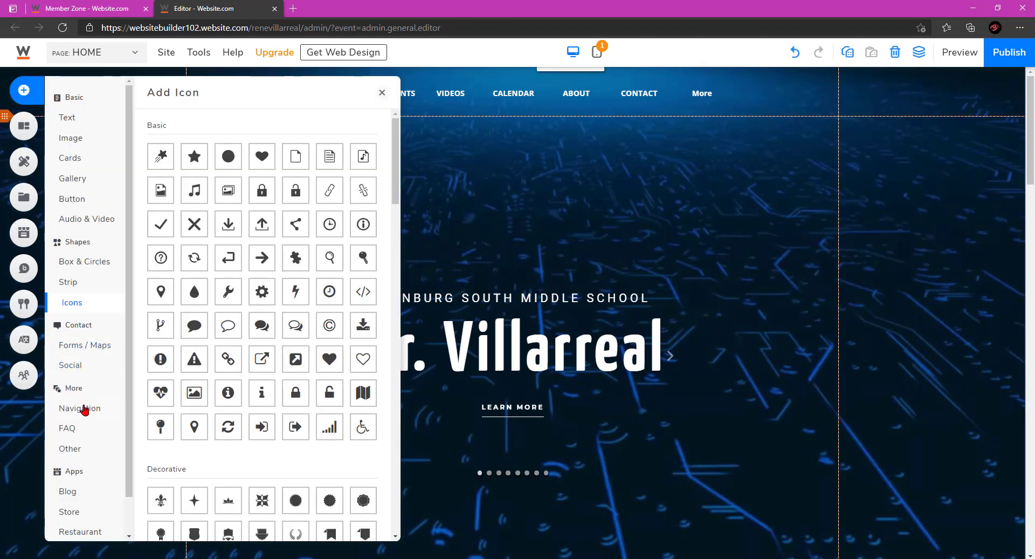
{"action": "left_click", "coordinate": [99, 344]}
{"action": "scroll", "coordinate": [99, 351], "scroll_direction": "down", "scroll_amount": 2}
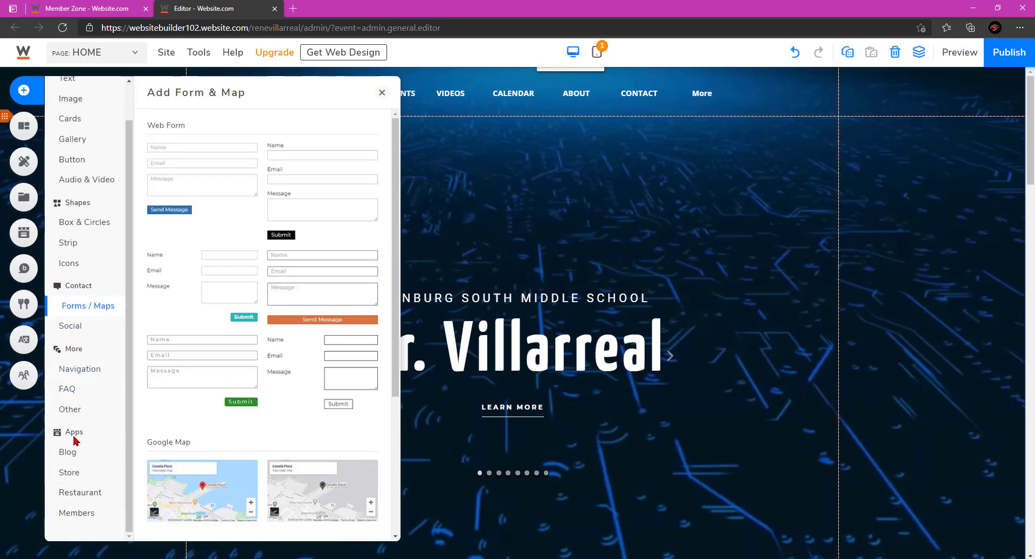
{"action": "left_click", "coordinate": [84, 453]}
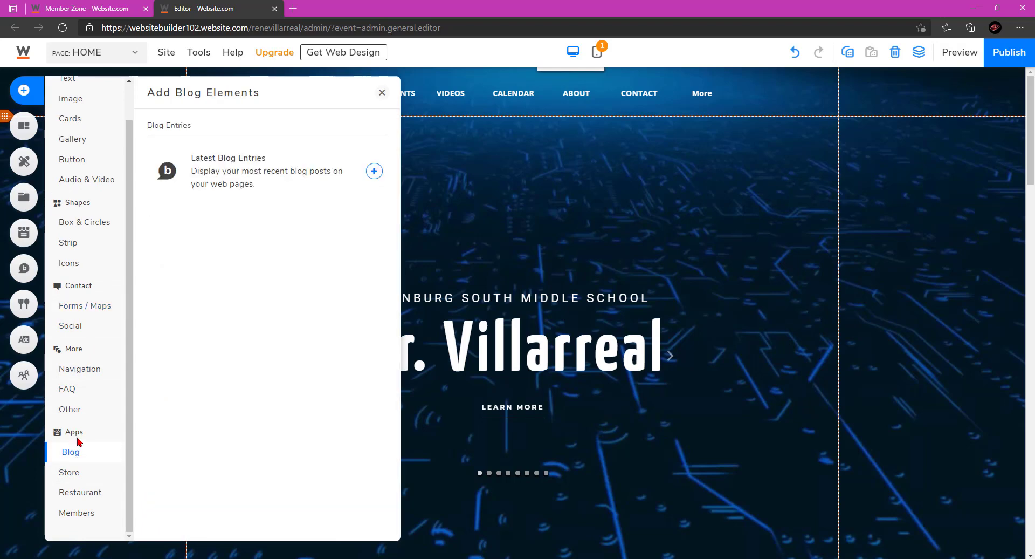
Step: Add a Custom HTML Code element to the home page body, above the school name and beneath the navigation menu
{"action": "left_click", "coordinate": [71, 414]}
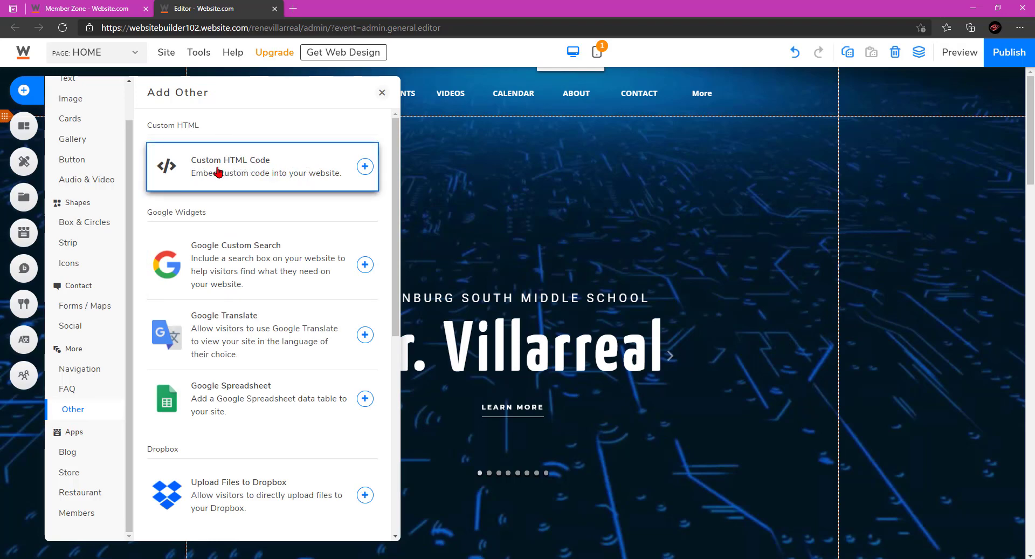
{"action": "left_click", "coordinate": [258, 166]}
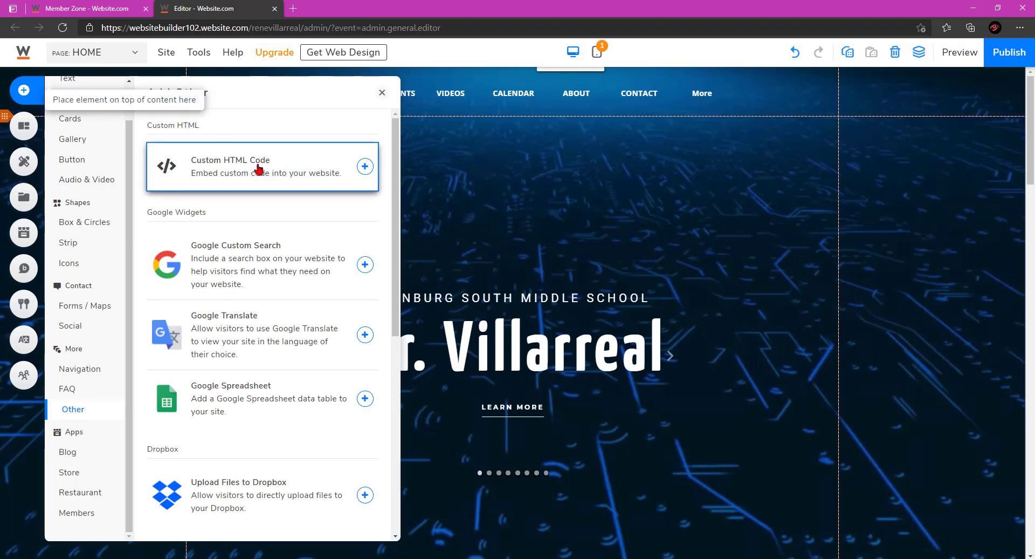
{"action": "left_click_drag", "start_coordinate": [258, 169], "coordinate": [584, 206]}
{"action": "double_click", "coordinate": [588, 207]}
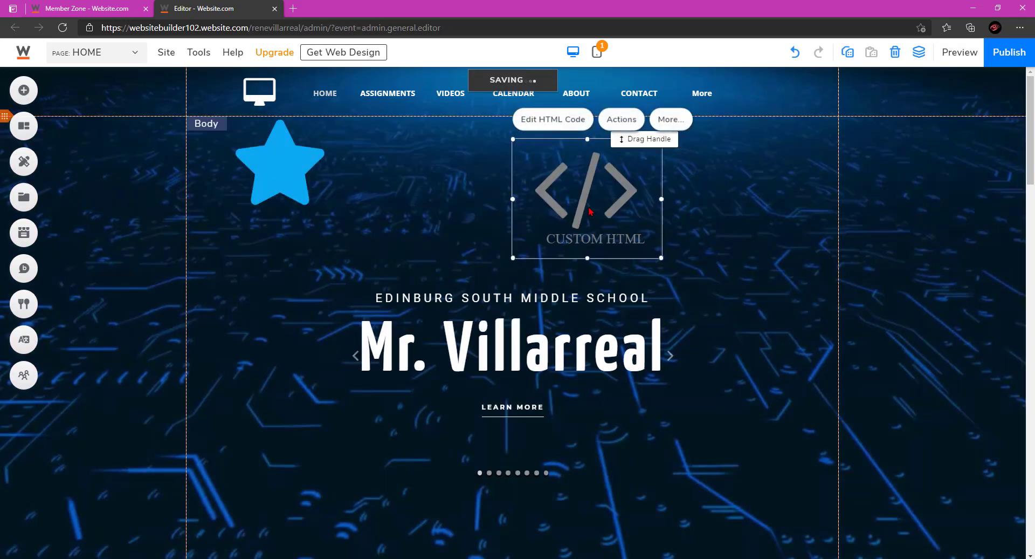
{"action": "left_click", "coordinate": [653, 486]}
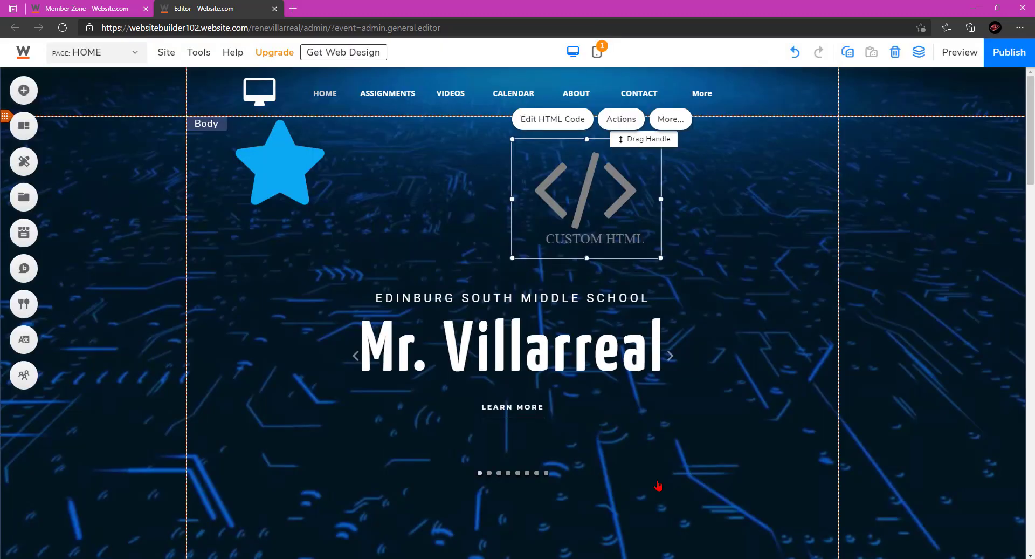
Step: Look over the portfolio card layouts, the page background settings and the file manager's uploaded files, and close the file manager
{"action": "left_click", "coordinate": [22, 134]}
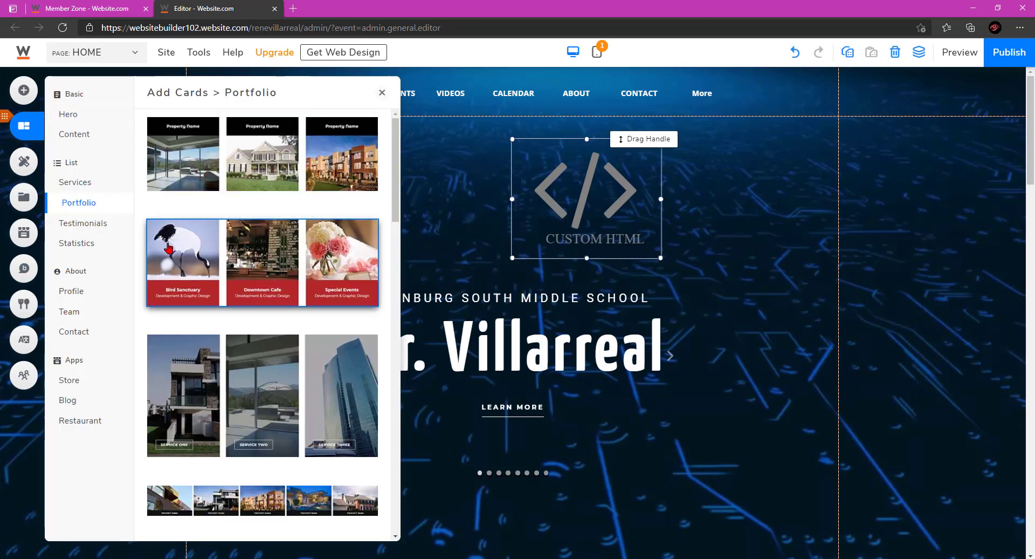
{"action": "left_click", "coordinate": [23, 161]}
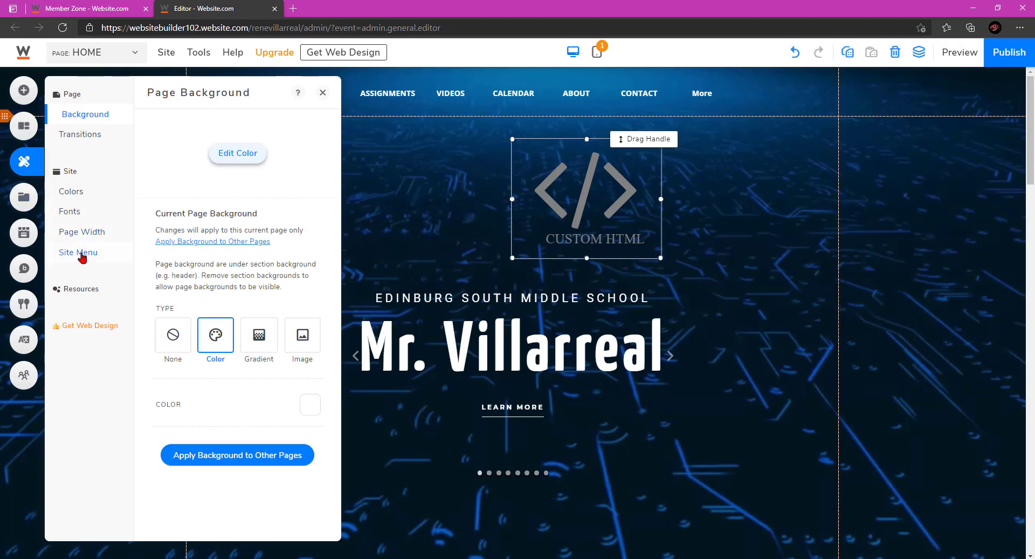
{"action": "left_click", "coordinate": [21, 201]}
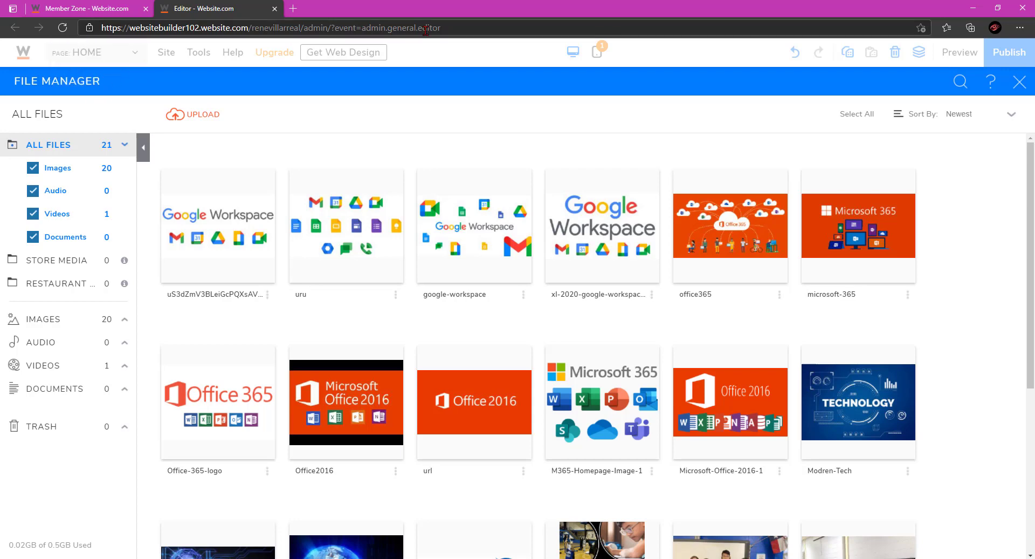
{"action": "left_click", "coordinate": [1020, 82]}
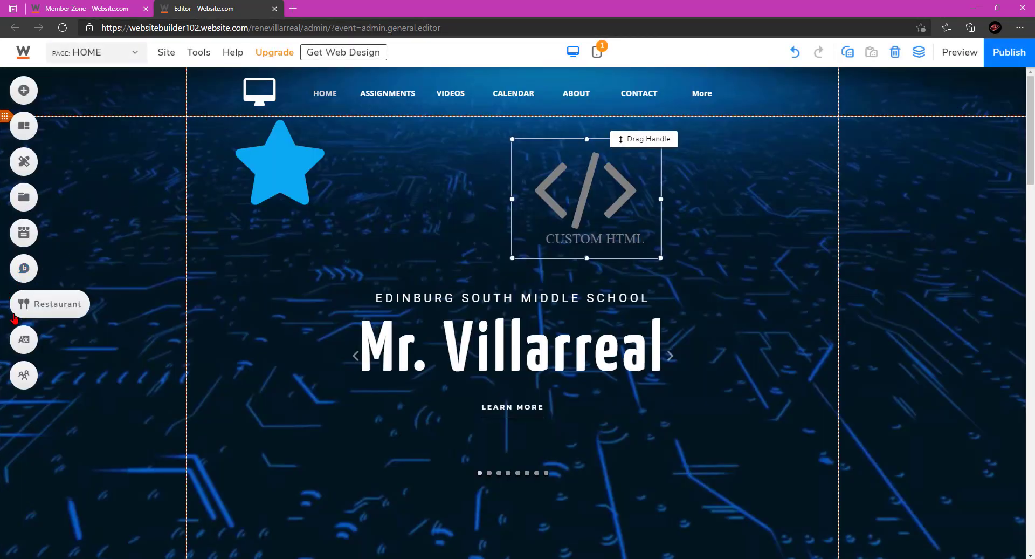